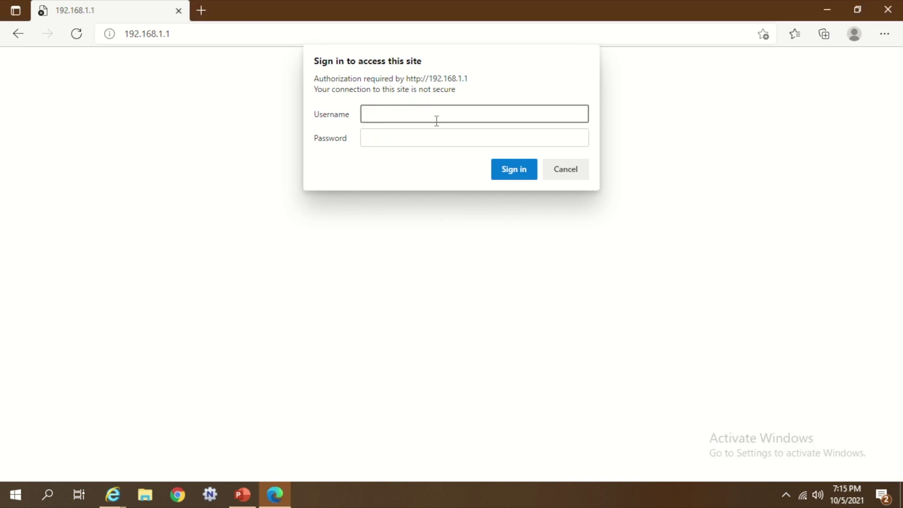
Step: Sign in to the R7000 admin as admin with the router password
type("admin")
key("Tab")
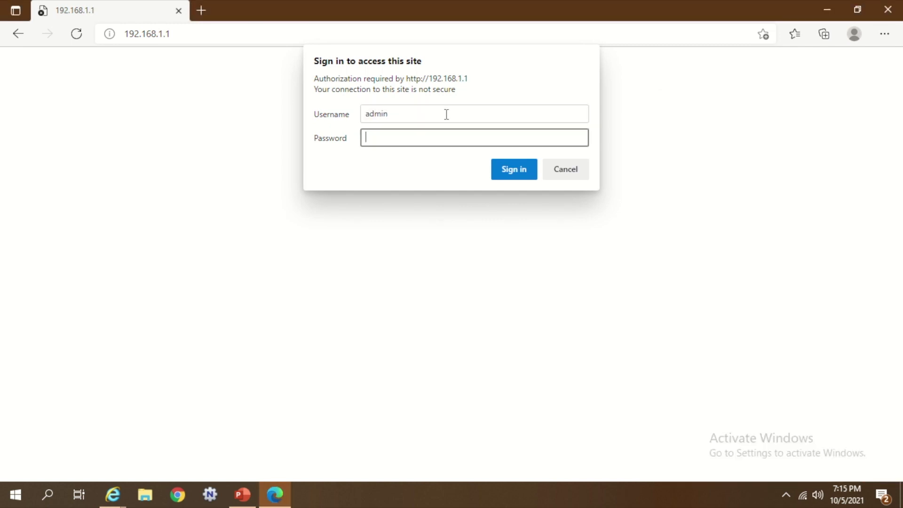
key("Return")
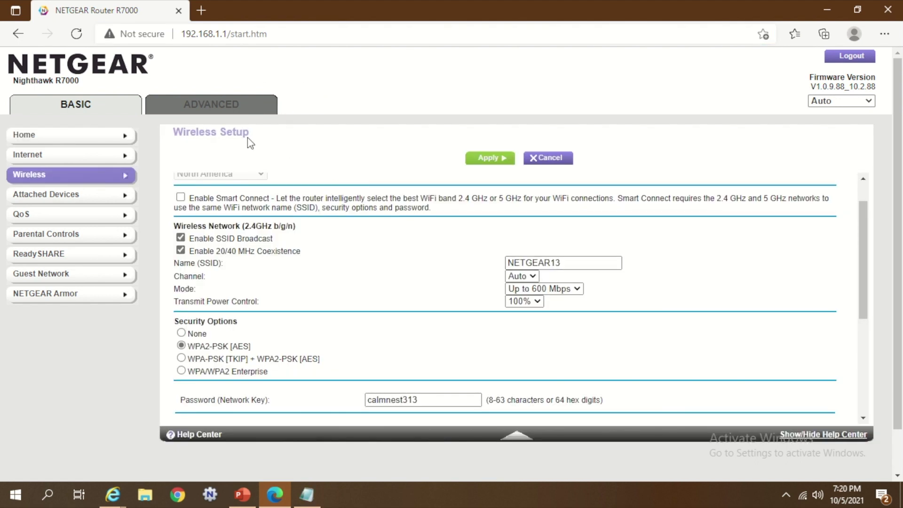
Step: Open Advanced Setup's Router / AP / Bridge / Repeating Mode page
left_click(205, 105)
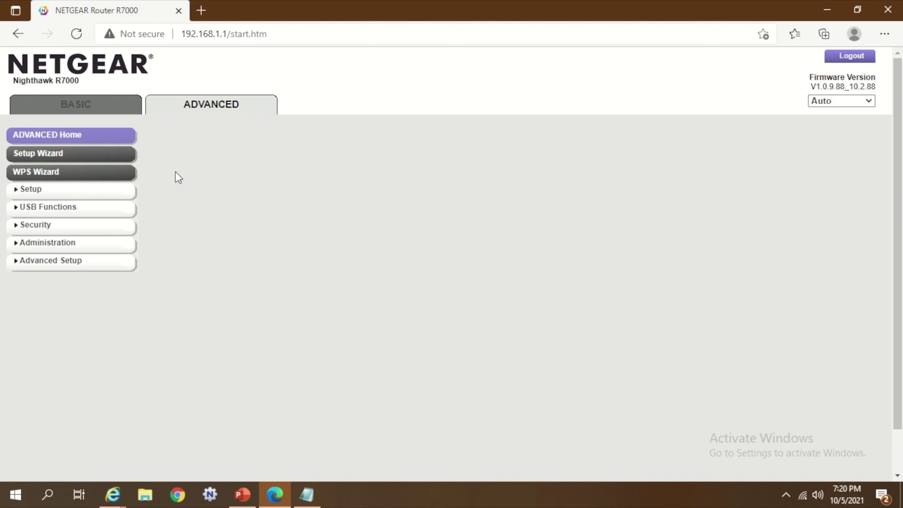
left_click(72, 261)
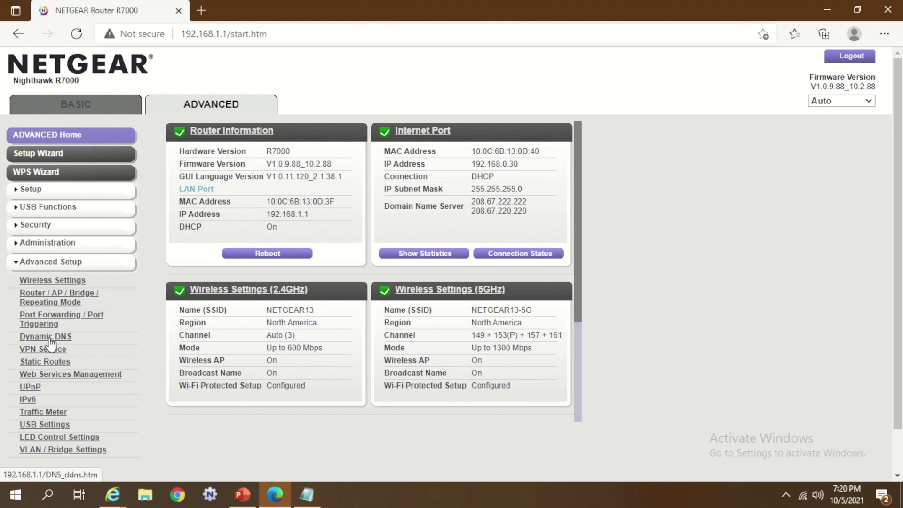
left_click(51, 299)
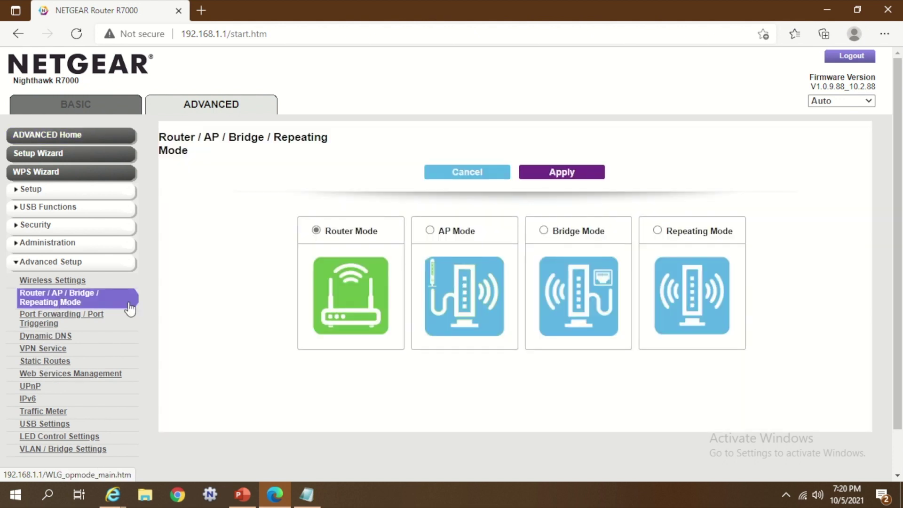
Step: Select Repeating Mode and tick Enable Wireless Repeating Function (2.4GHz b/g/n)
left_click(657, 230)
scroll(733, 282, "down", 1)
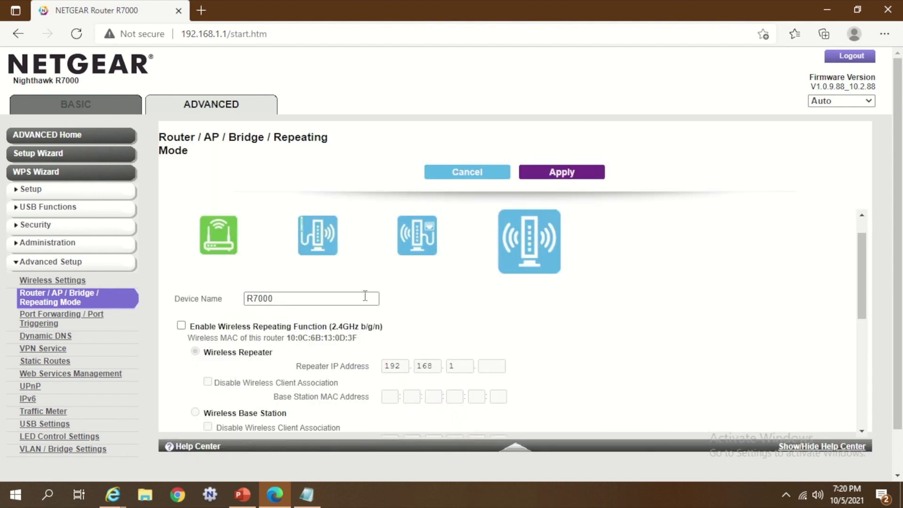
scroll(365, 296, "up", 1)
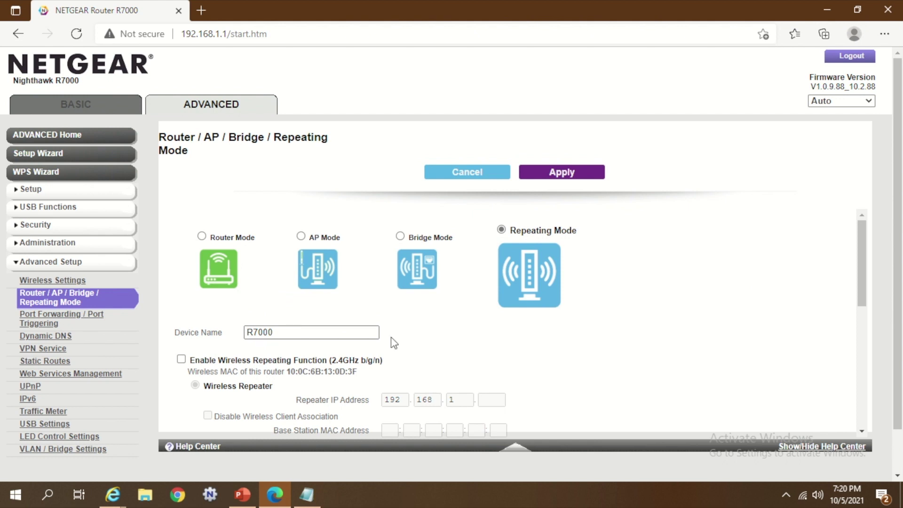
scroll(605, 371, "down", 2)
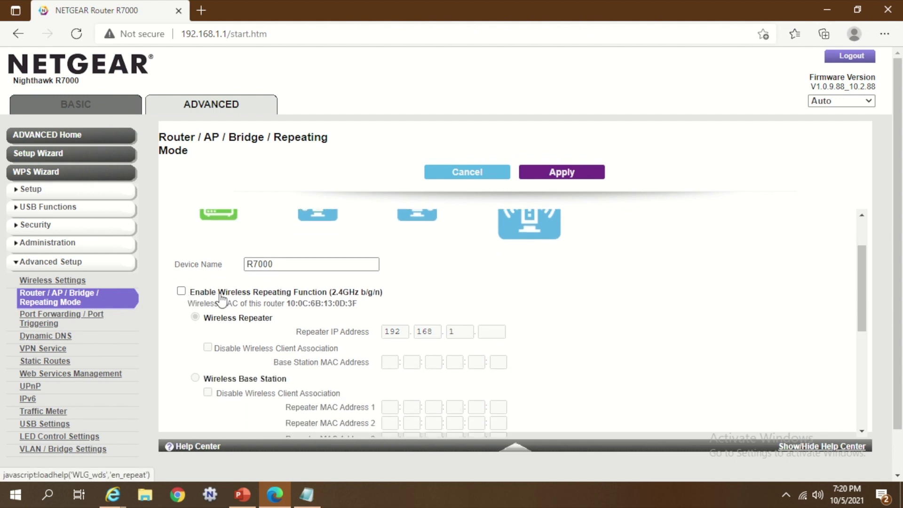
scroll(374, 342, "down", 2)
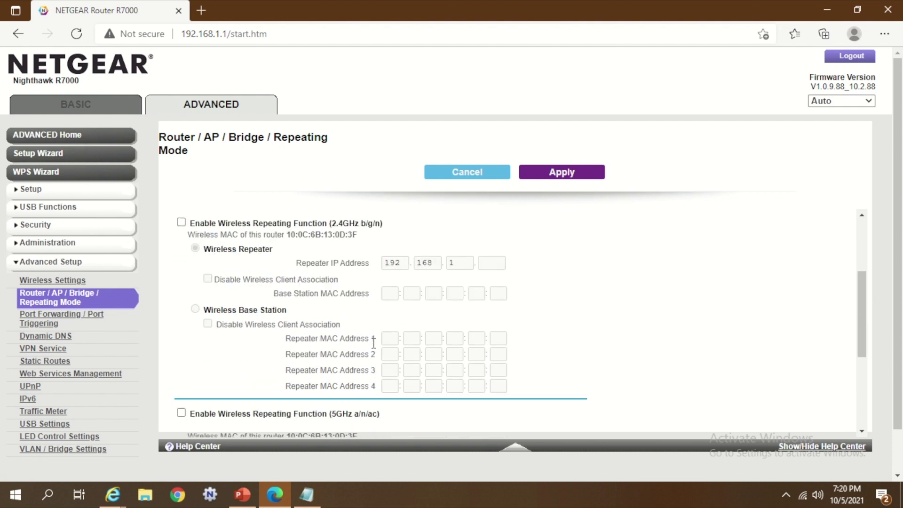
scroll(374, 342, "down", 2)
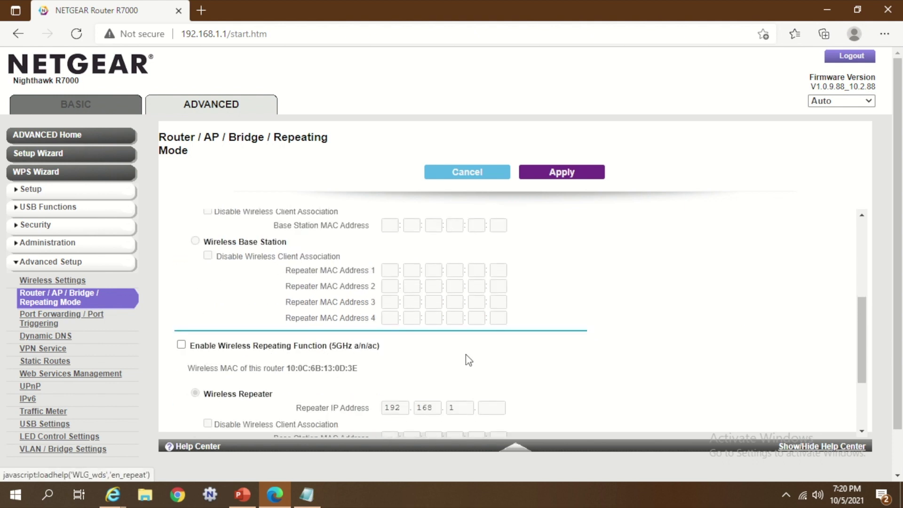
scroll(468, 360, "up", 2)
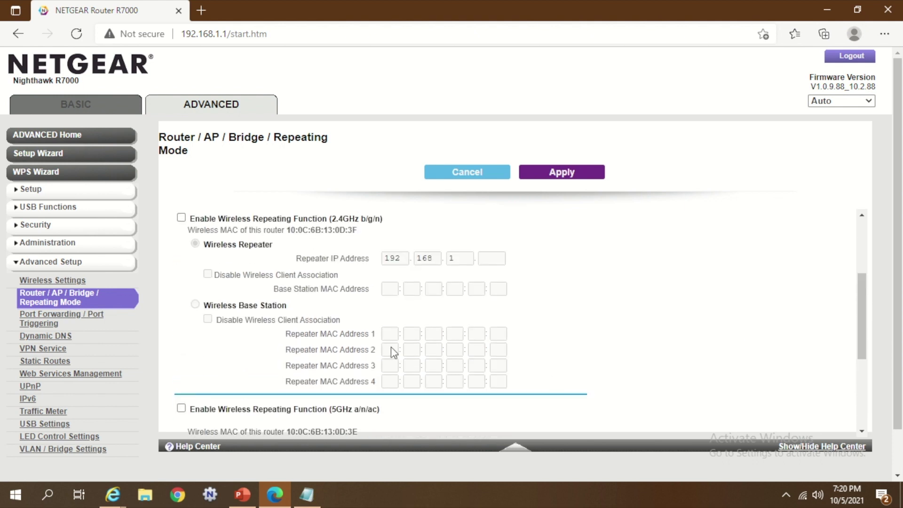
left_click(181, 223)
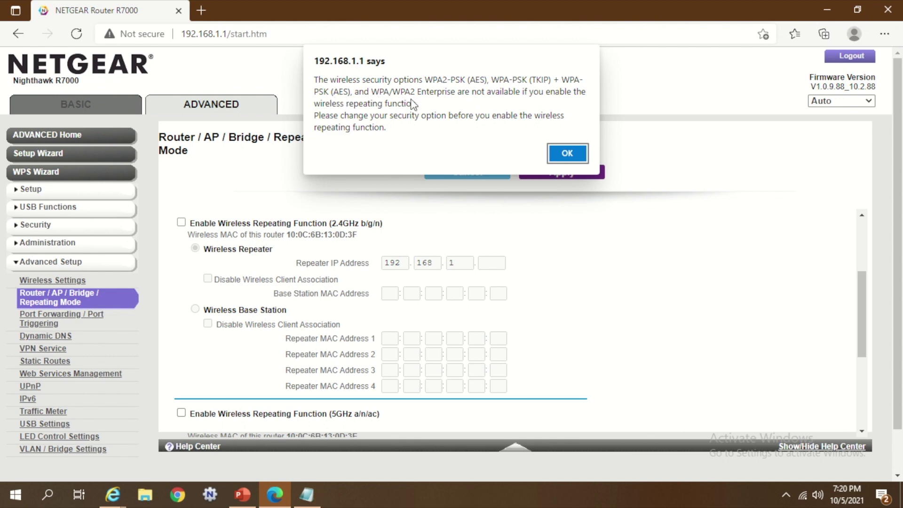
Step: Dismiss the WPA warning, set 2.4GHz Security Options to None and turn off Smart Connect
key("Return")
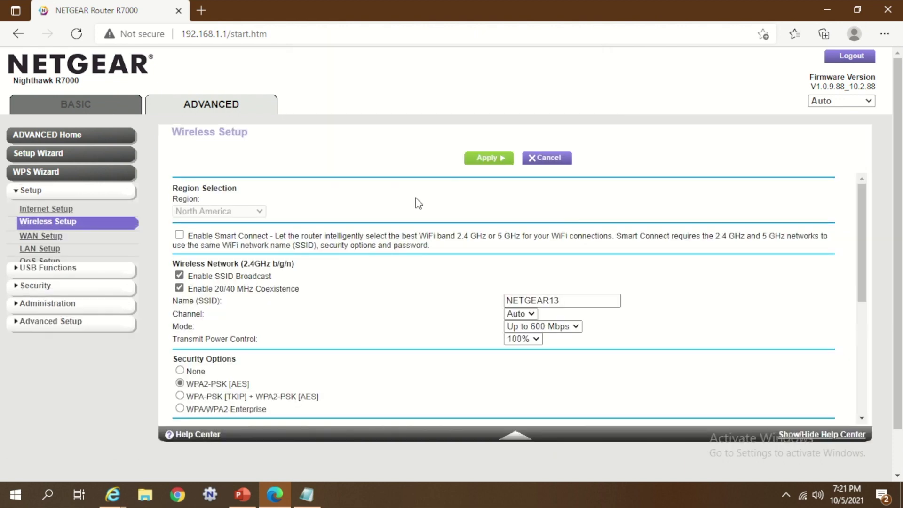
scroll(386, 295, "down", 1)
scroll(358, 295, "up", 1)
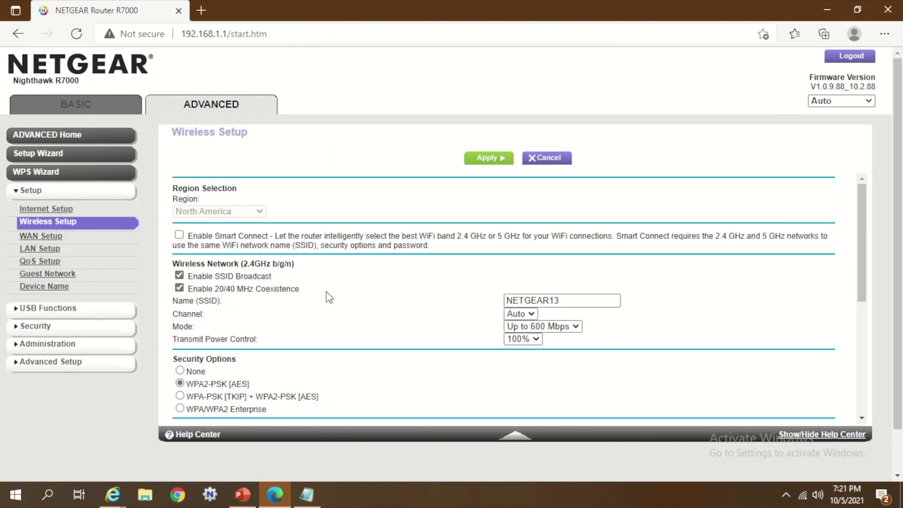
scroll(301, 298, "down", 1)
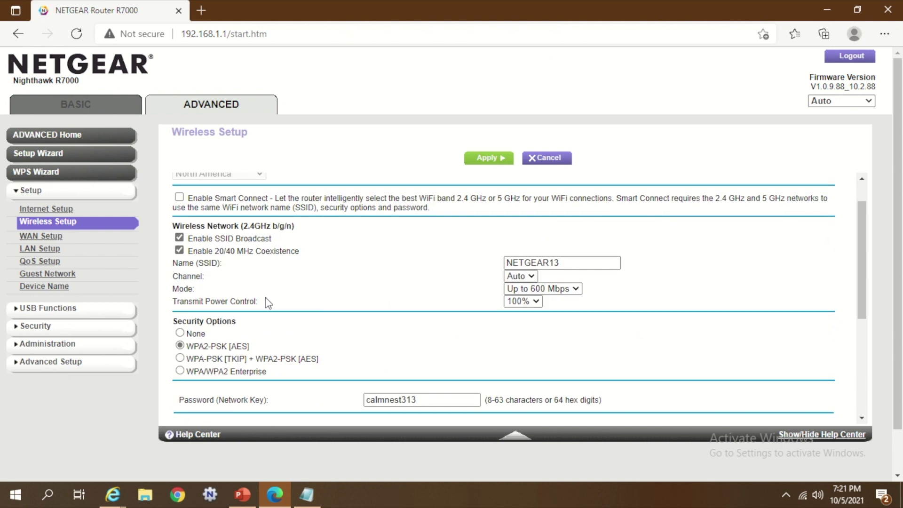
left_click(180, 333)
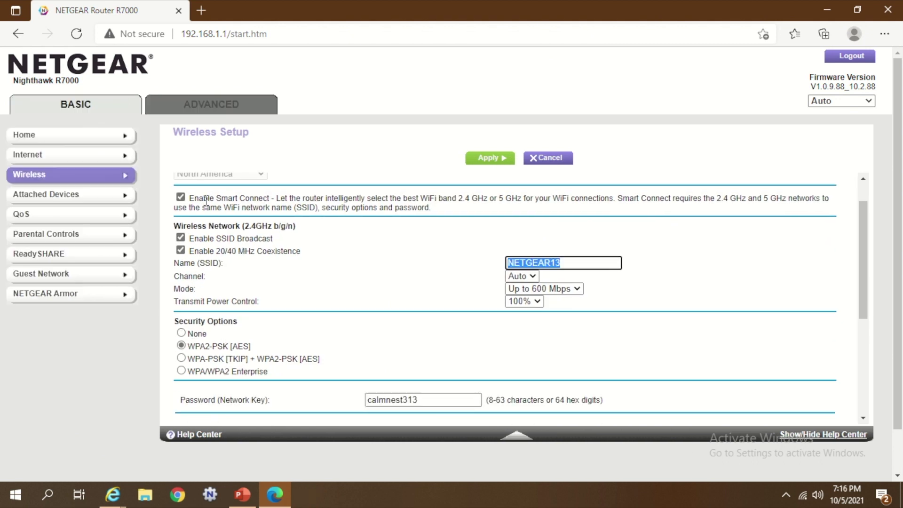
left_click_drag(206, 202, 461, 212)
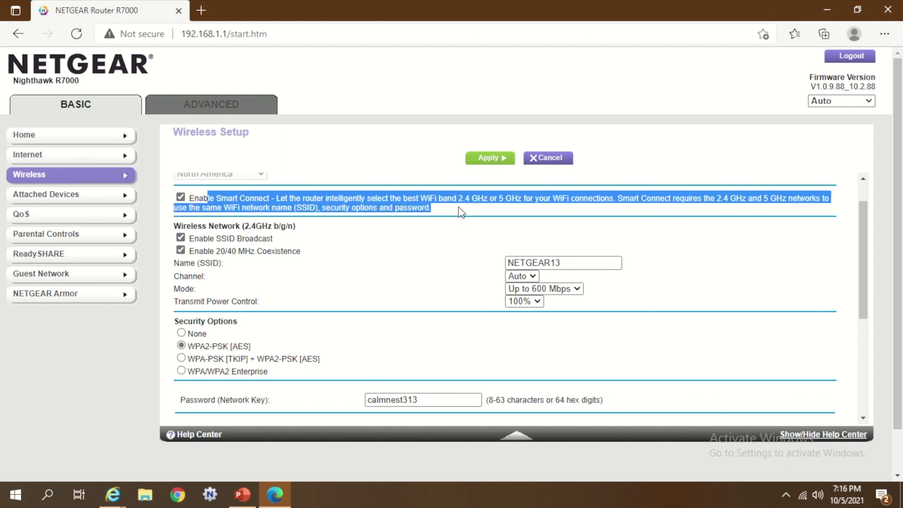
left_click(181, 200)
left_click(278, 198)
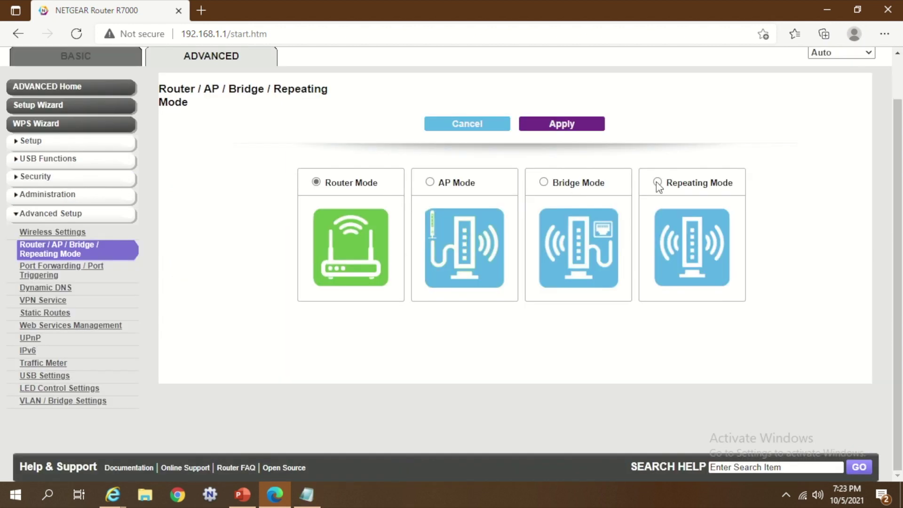
Step: Reselect Repeating Mode, tick 2.4GHz repeating and dismiss the auto channel warning
left_click(656, 181)
scroll(352, 288, "down", 1)
scroll(329, 288, "down", 1)
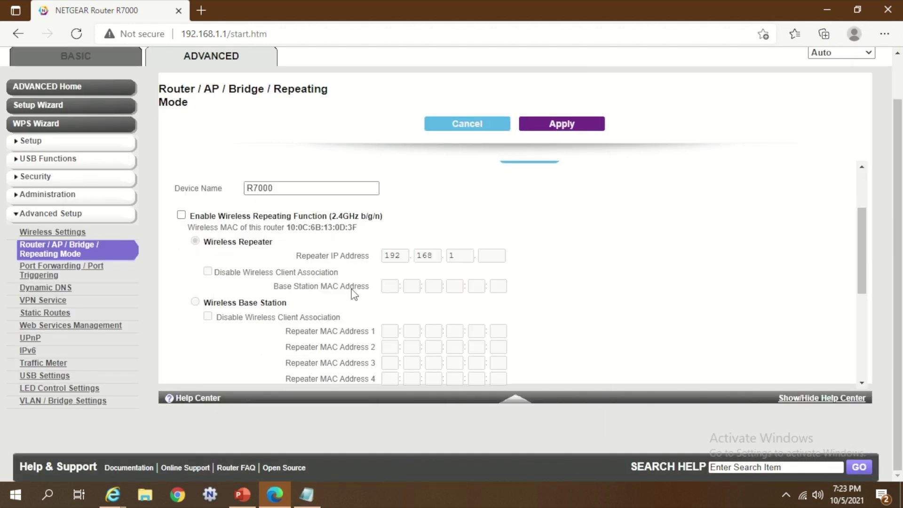
left_click(181, 209)
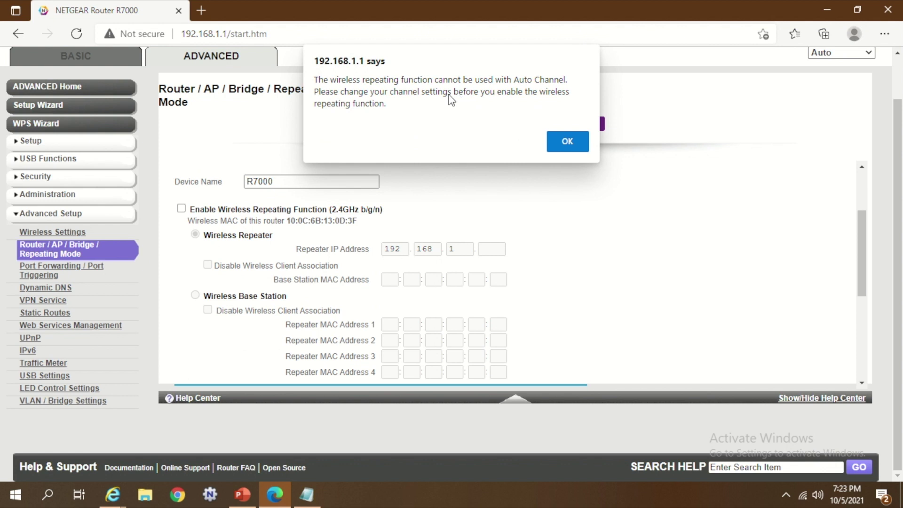
left_click(567, 141)
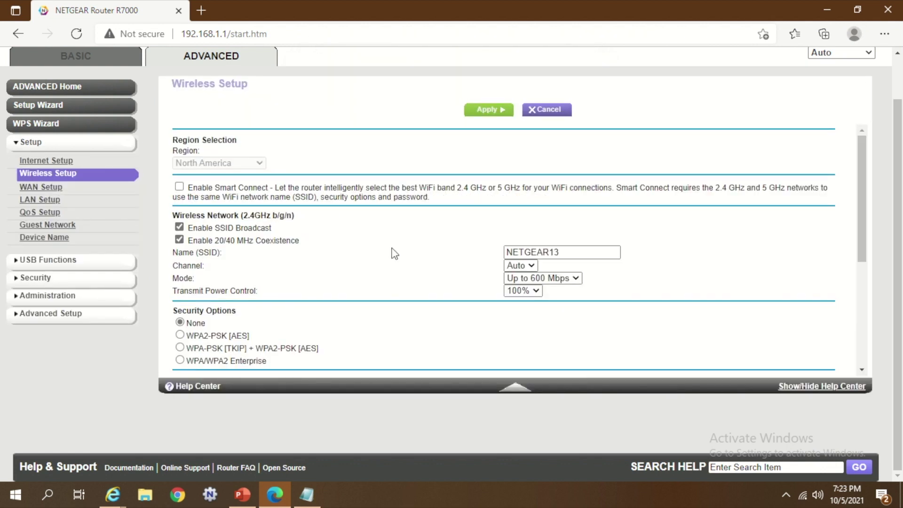
Step: Set the 2.4GHz channel to 09, apply, and confirm turning off wireless security
left_click(521, 267)
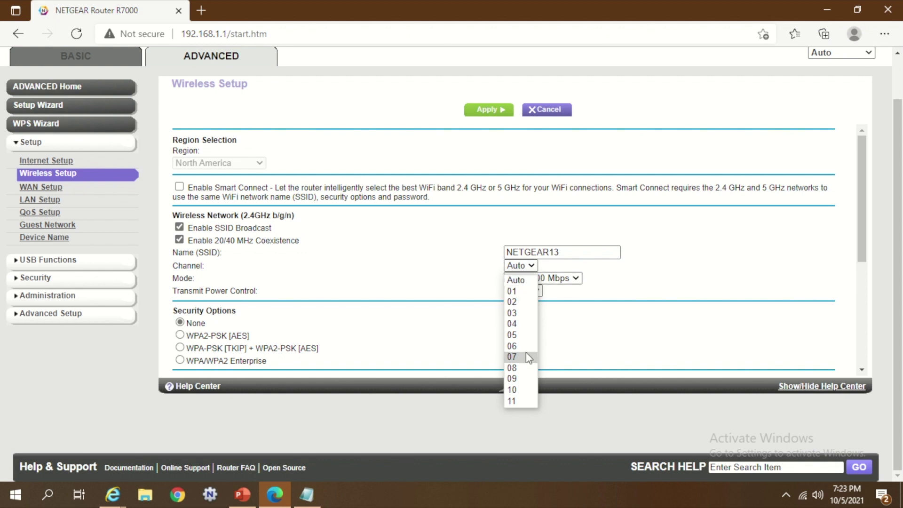
left_click(521, 379)
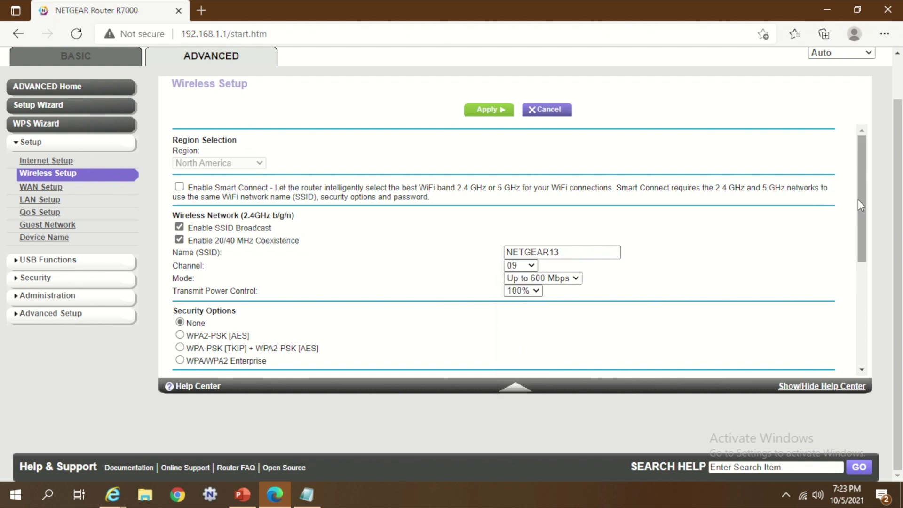
left_click_drag(858, 199, 865, 239)
scroll(860, 226, "up", 2)
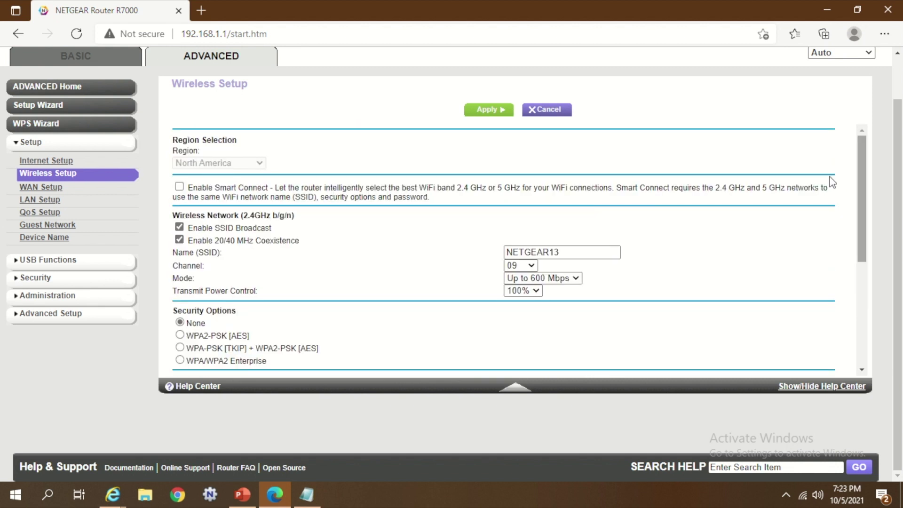
left_click(491, 110)
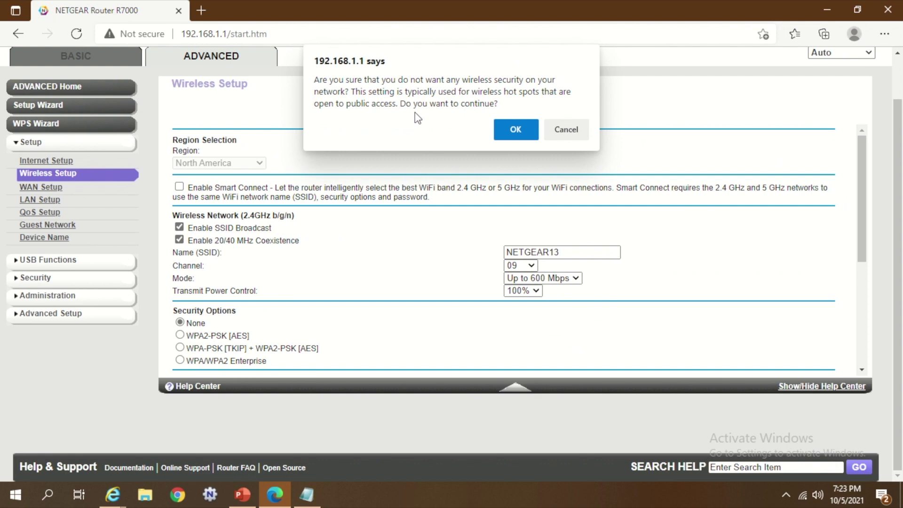
left_click(517, 133)
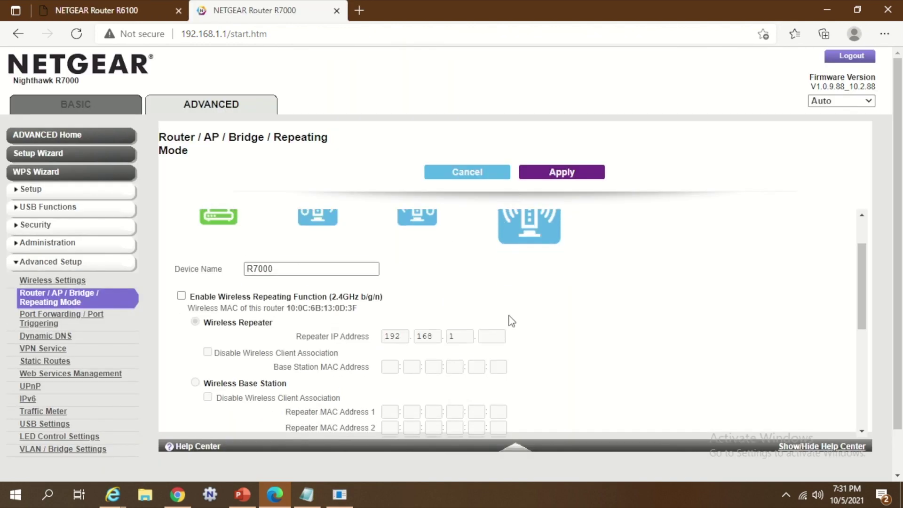
Step: Enable 2.4GHz wireless repeating with this router as the Wireless Base Station
scroll(509, 318, "down", 3)
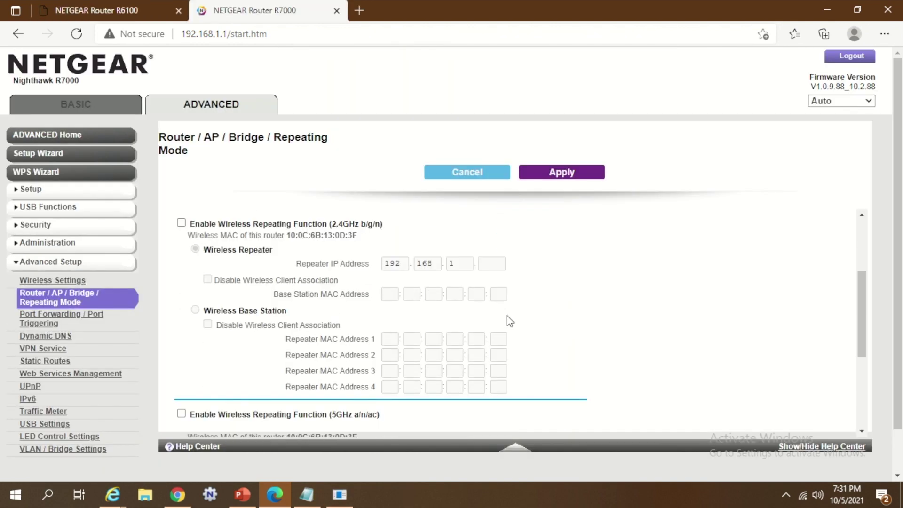
left_click(182, 223)
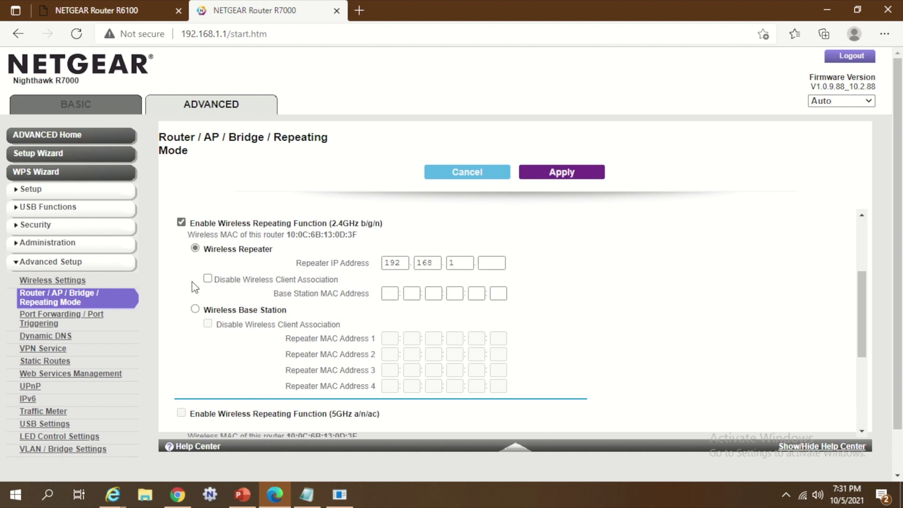
left_click(196, 309)
scroll(215, 292, "down", 1)
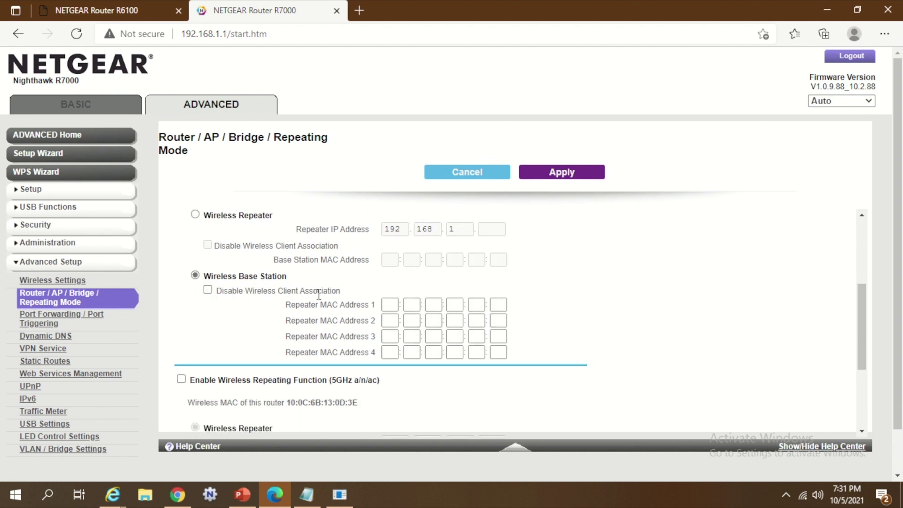
Step: Leave Disable Wireless Client Association unticked and select the first Repeater MAC Address box
left_click_drag(352, 293, 215, 297)
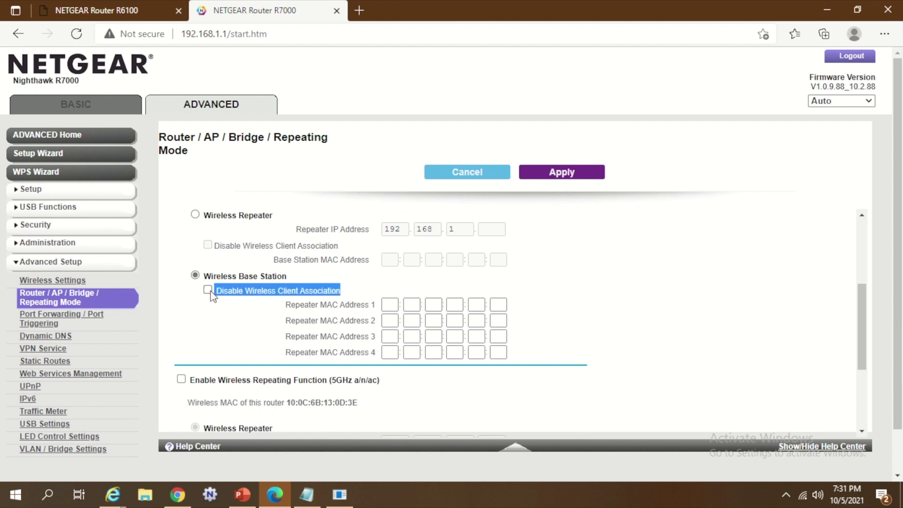
left_click(208, 290)
left_click(207, 290)
left_click(389, 304)
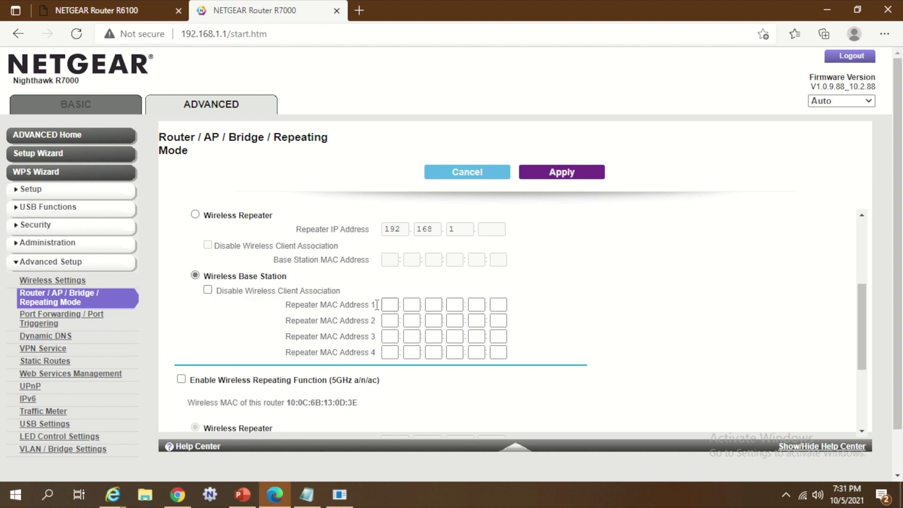
left_click(388, 305)
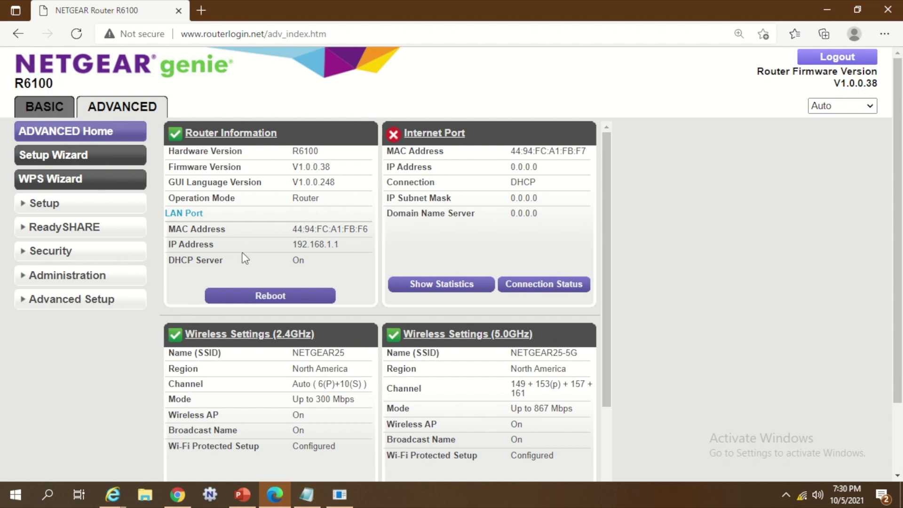
left_click_drag(292, 229, 373, 227)
key("ctrl+c")
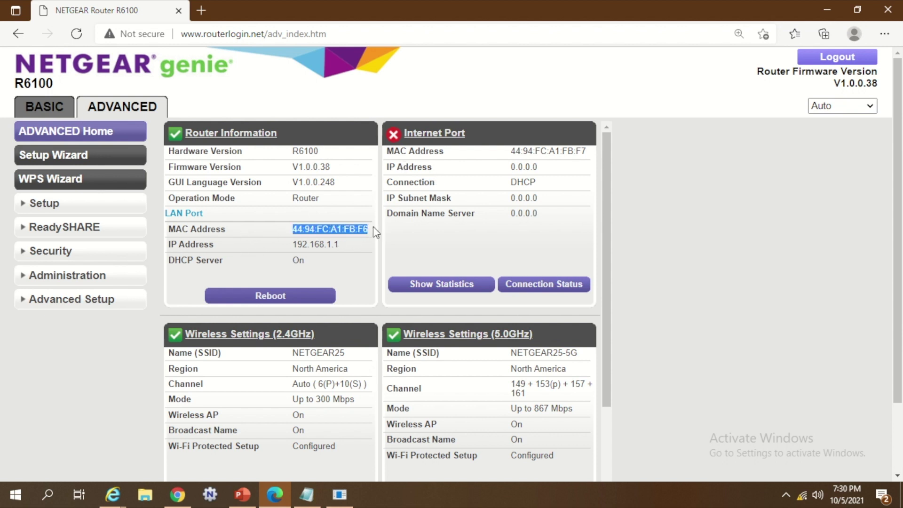
left_click(306, 494)
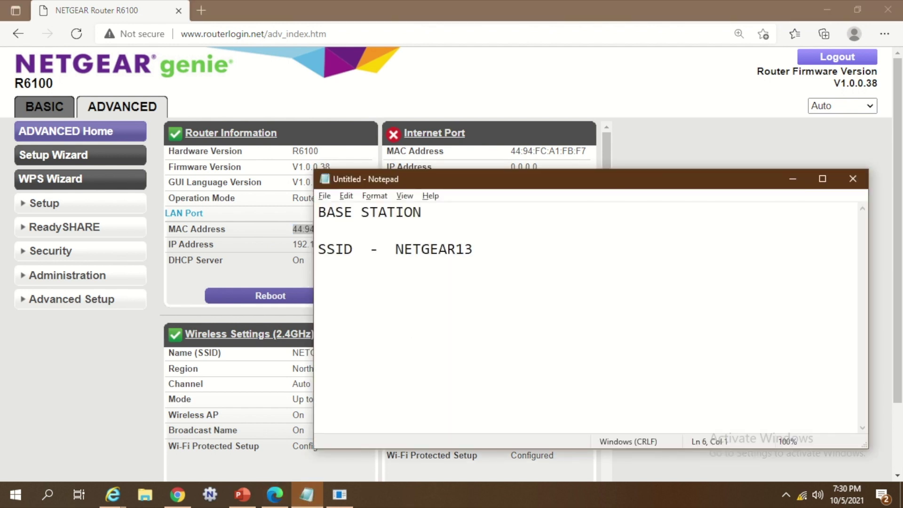
type("REPEATER ROUTER")
key("Return")
key("Return")
type("MAC -")
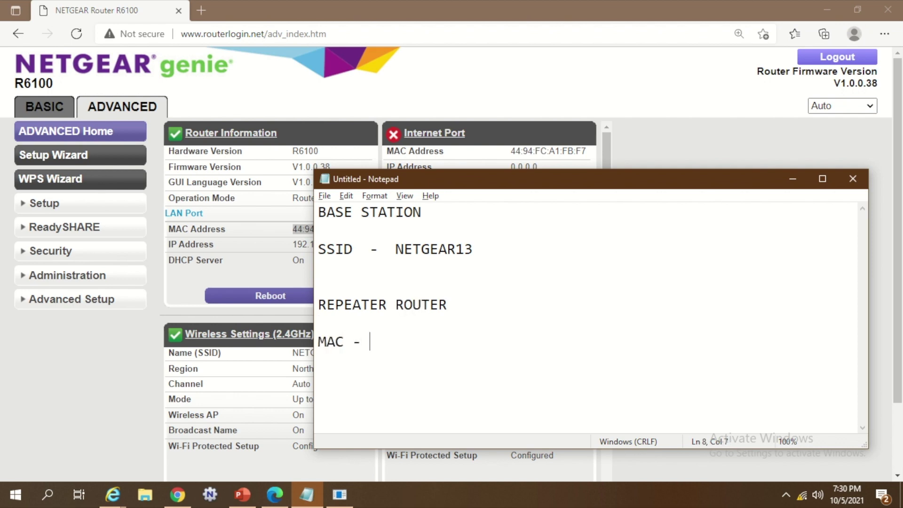
key("ctrl+v")
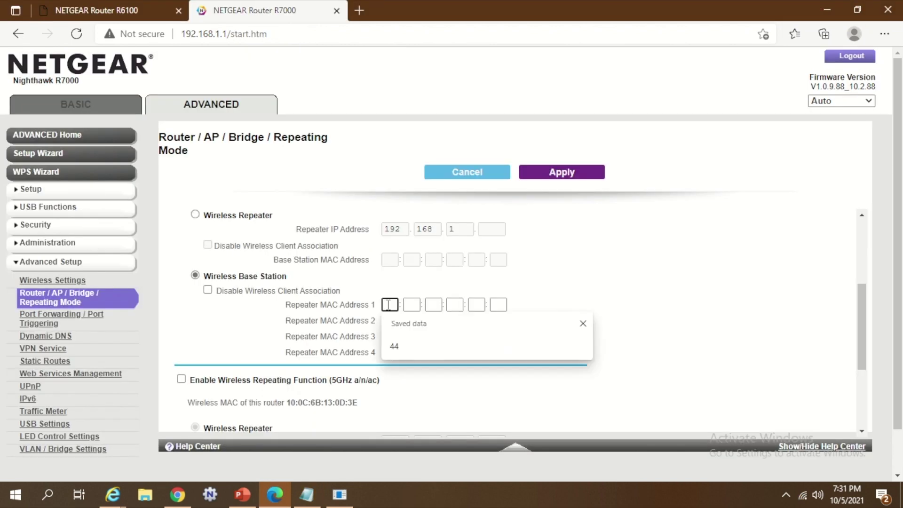
Step: Start filling Repeater MAC Address 1 from the notes with the pairs 94, FC and A1
left_click(322, 498)
left_click(321, 497)
key("alt+Tab")
key("alt+Tab")
type("94")
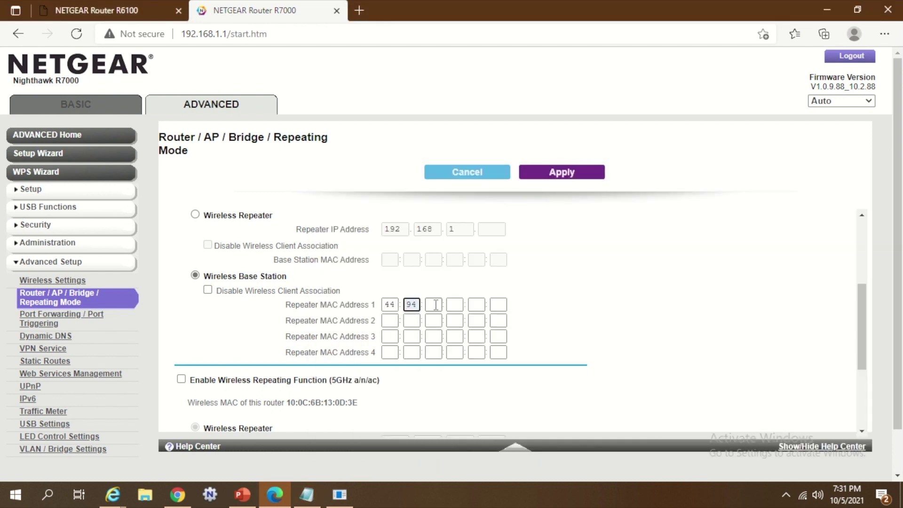
key("alt+Tab")
key("alt+Tab")
type("FC")
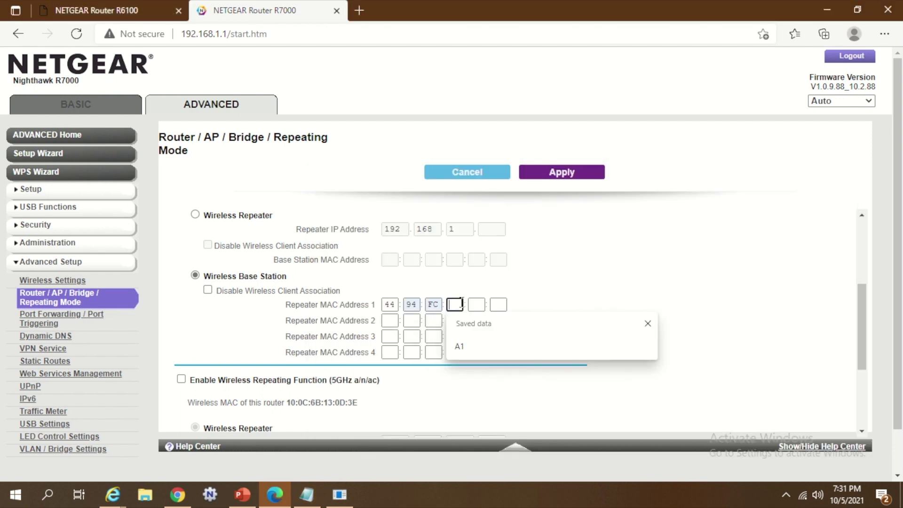
key("alt+Tab")
left_click_drag(445, 332, 465, 340)
Step: Finish the MAC with FB and F6 and apply the settings, rebooting the R7000
key("alt+Tab")
type("A1")
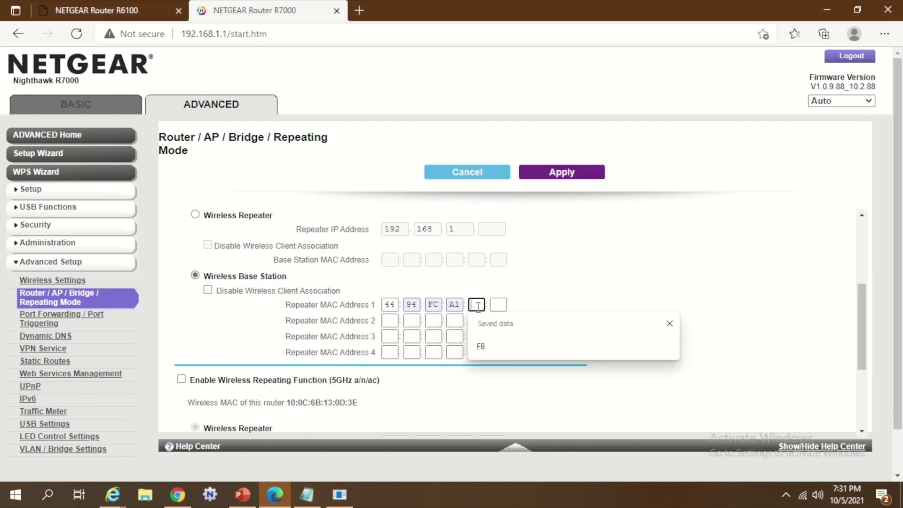
key("alt+Tab")
key("alt+Tab")
type("FB")
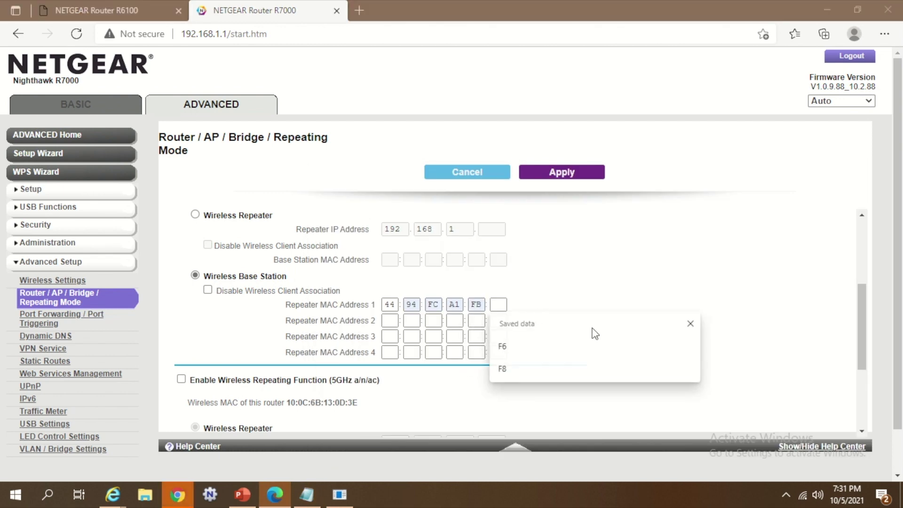
key("alt+Tab")
left_click(509, 342)
left_click_drag(509, 342, 318, 341)
key("alt+Tab")
type("F6")
key("alt+Tab")
key("alt+Tab")
left_click(562, 171)
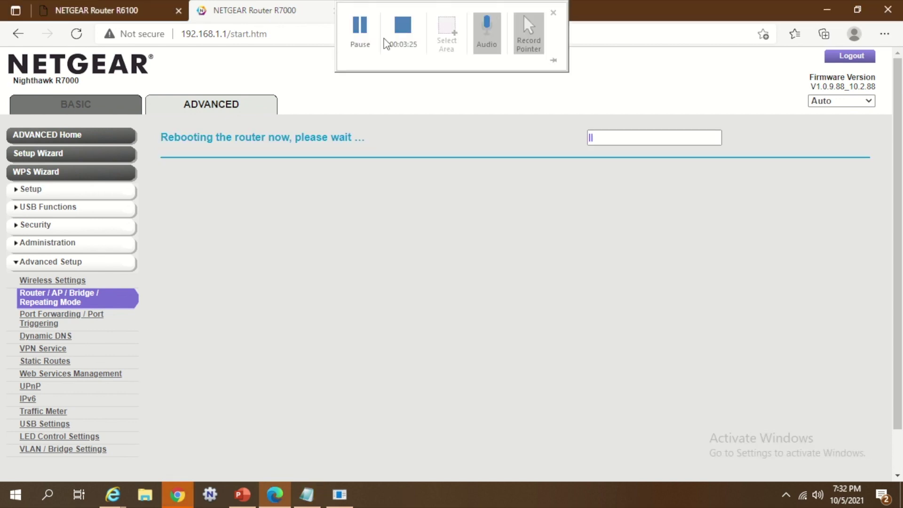
left_click(391, 55)
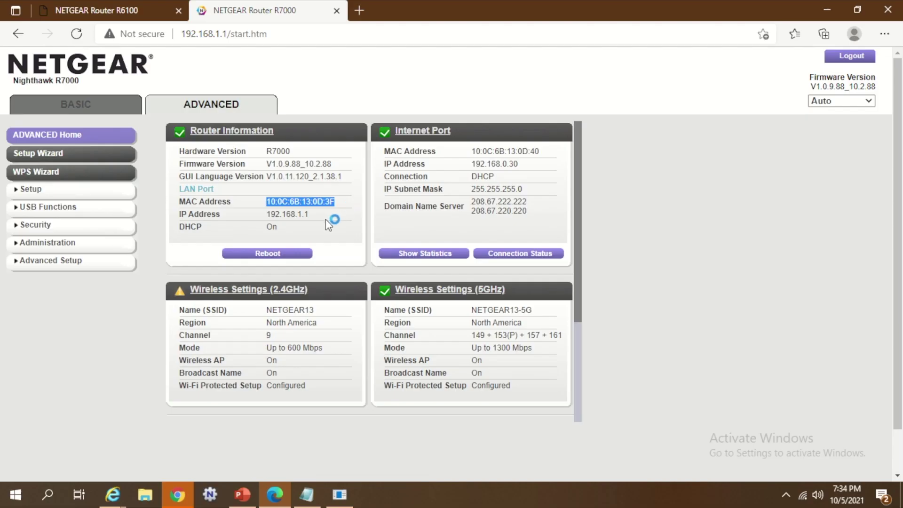
left_click_drag(325, 220, 314, 204)
key("ctrl+c")
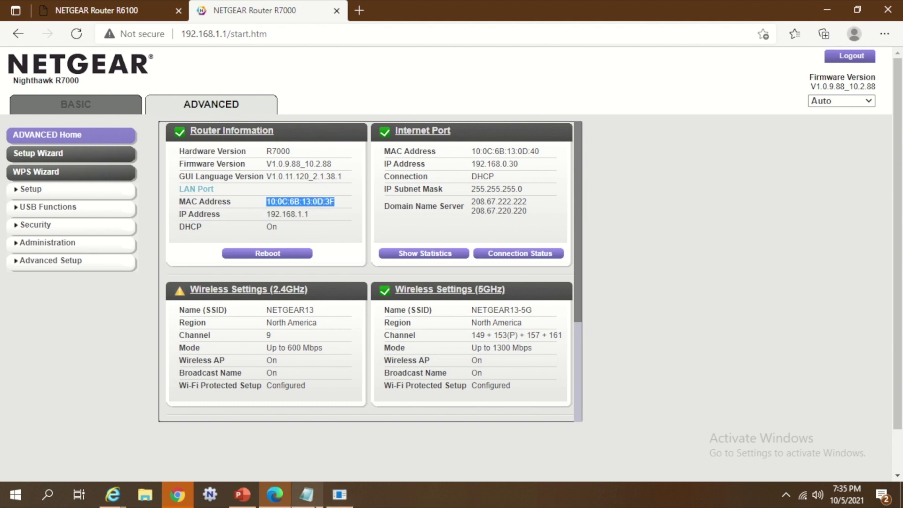
left_click(307, 494)
left_click(443, 274)
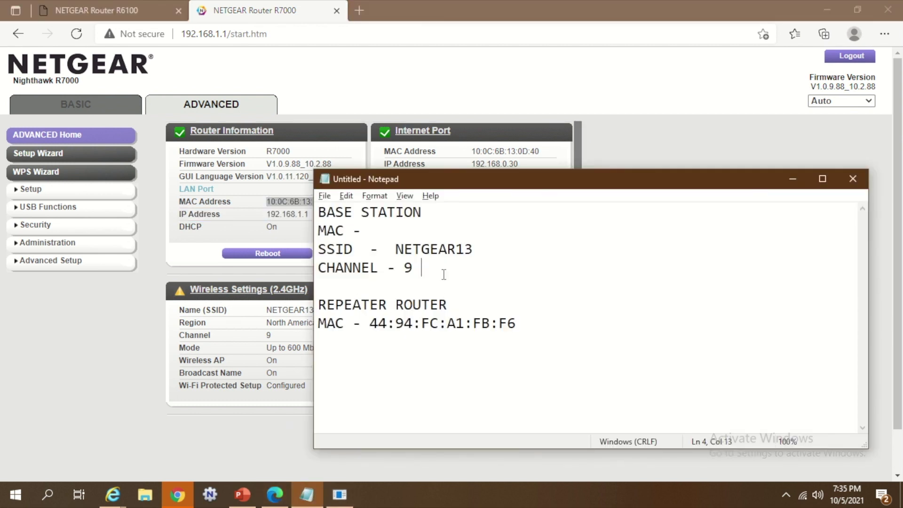
key("Up")
key("Up")
key("ctrl+v")
key("BackSpace")
key("alt+Tab")
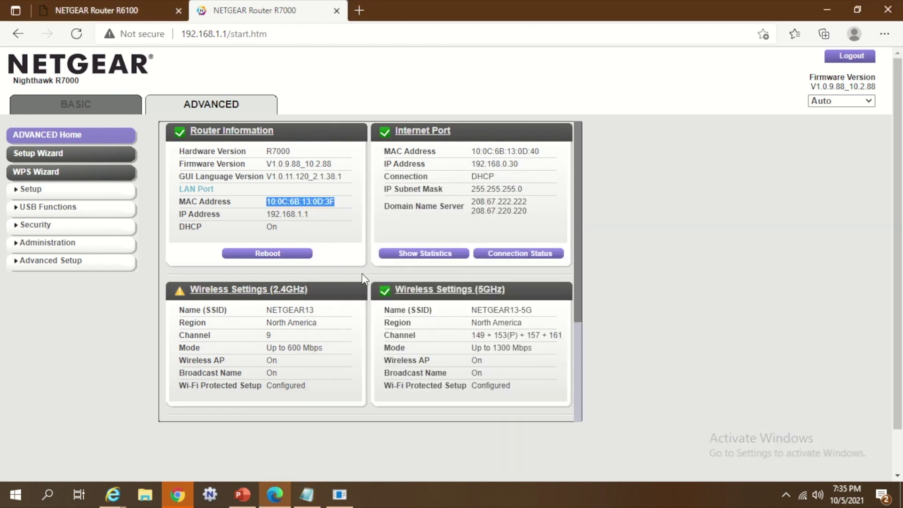
Step: Add the base station IP 192.168.1.1 to the notes, labelled 'IP -'
left_click_drag(303, 214, 267, 217)
key("ctrl+c")
key("alt+Tab")
key("Down")
key("Down")
key("Down")
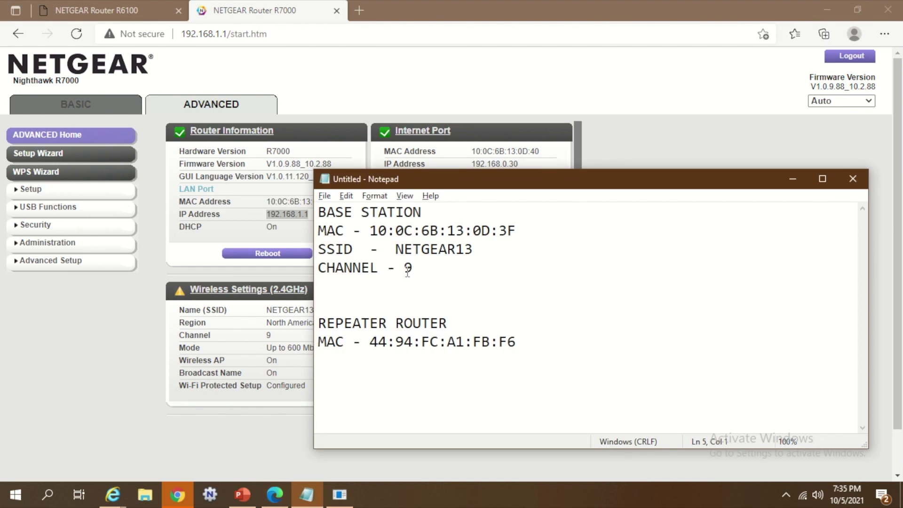
key("ctrl+v")
type("IP -")
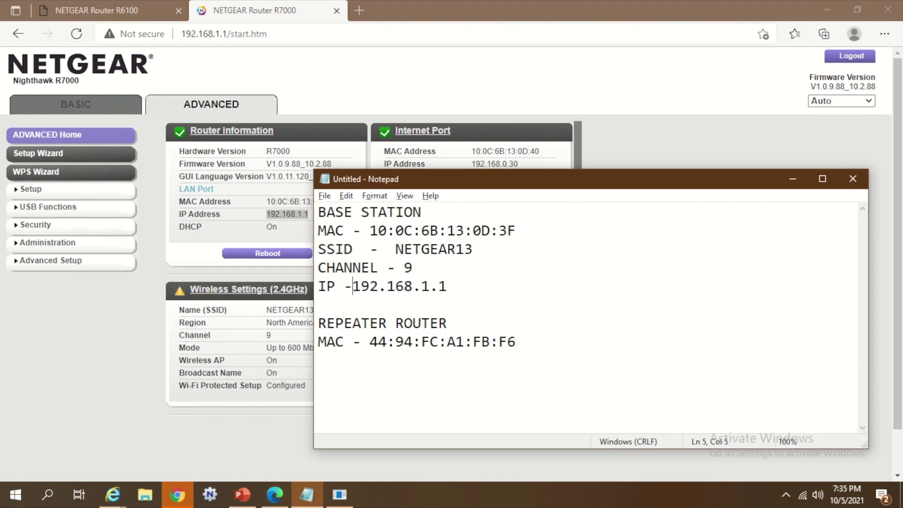
key("alt+Tab")
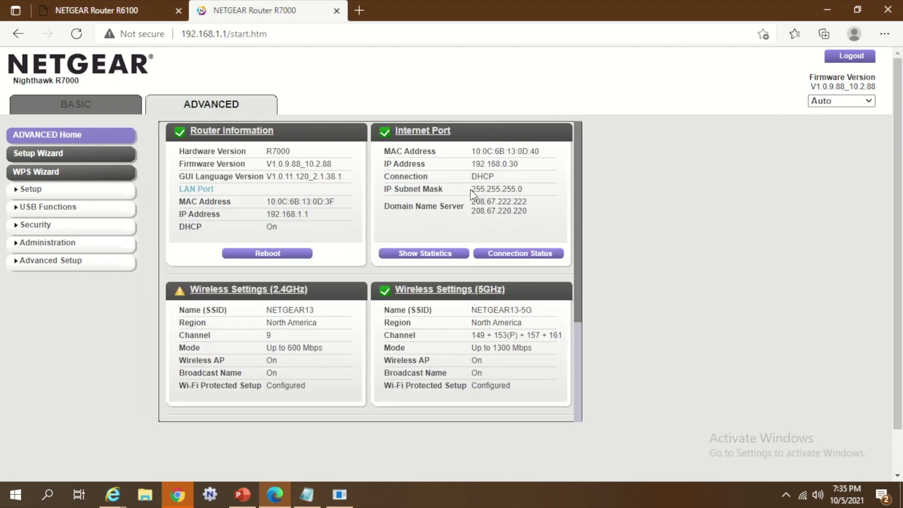
Step: Add the subnet mask 255.255.255.0 to the notes on a new line labelled 'SUBNET -'
left_click_drag(471, 190, 529, 194)
key("ctrl+c")
key("alt+Tab")
key("End")
key("Return")
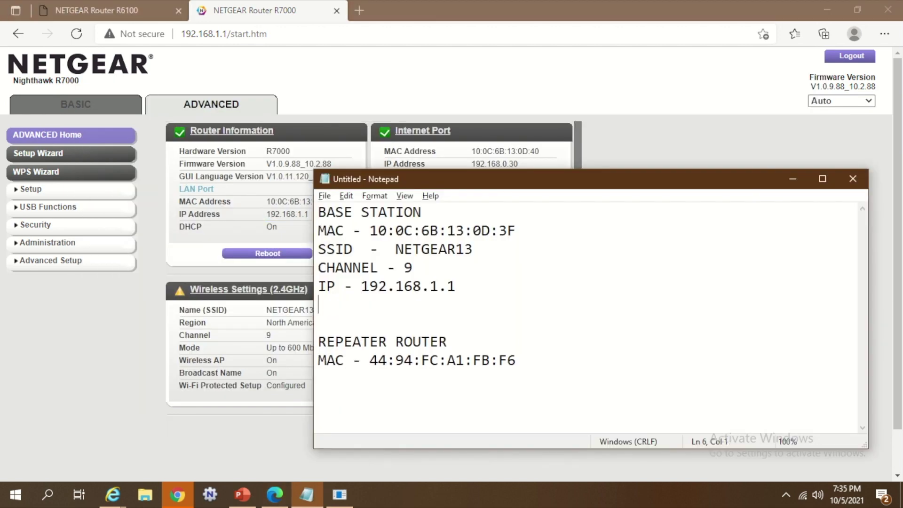
key("Tab")
key("ctrl+v")
left_click(455, 286)
type("S")
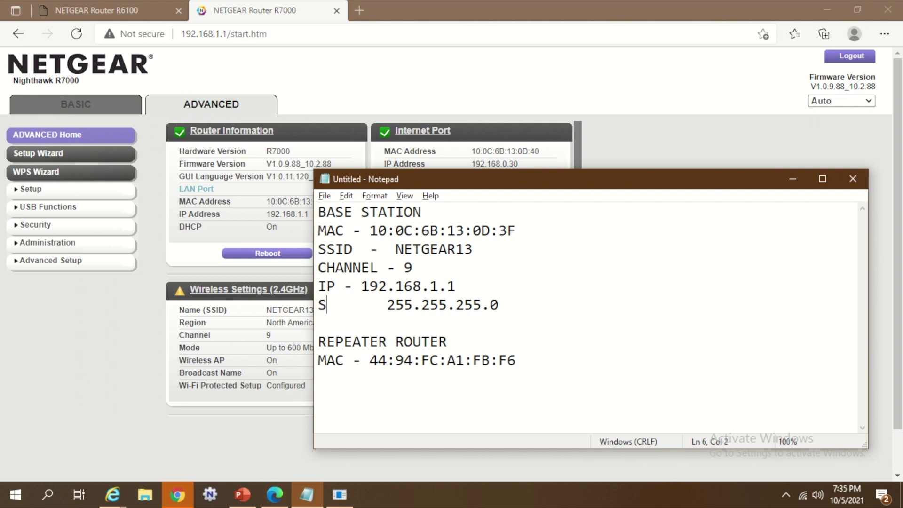
type("UBNET -")
key("shift+Right")
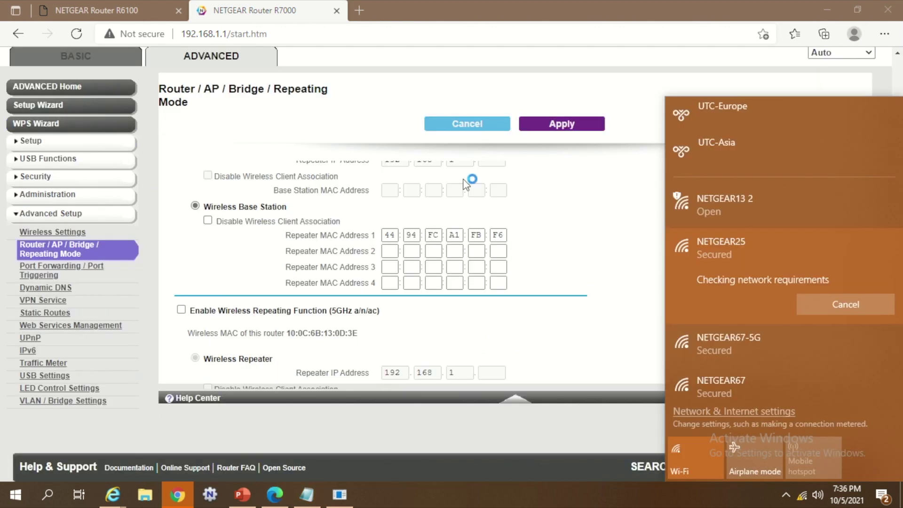
Step: Sign in to the R6100 genie as admin with the router password
left_click(89, 10)
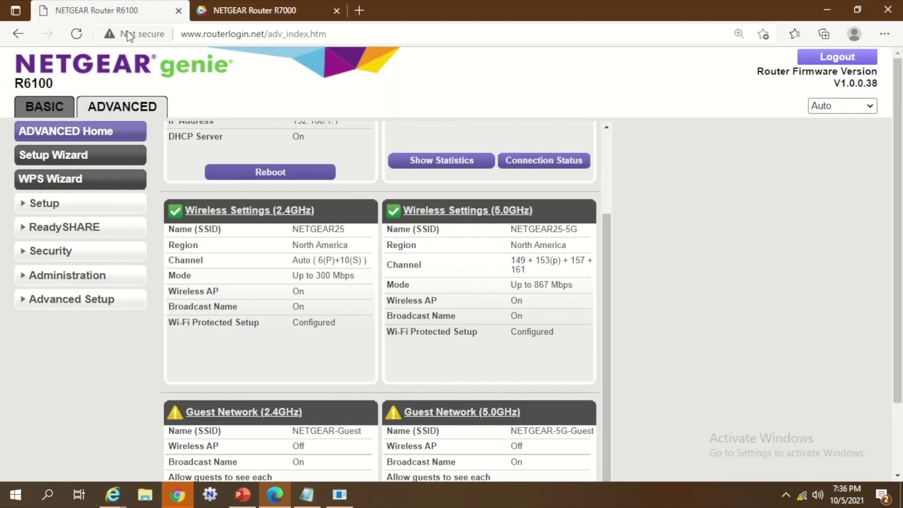
type("admin")
key("Tab")
type("pass")
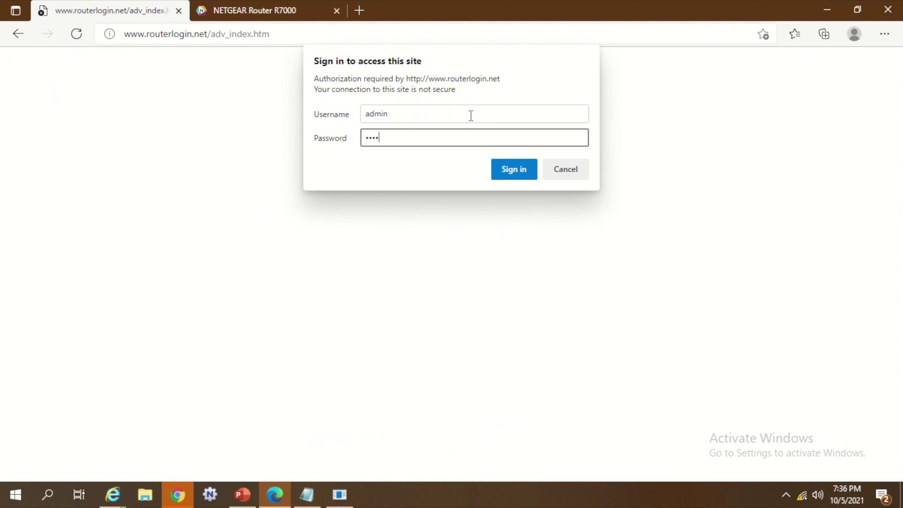
type("word")
key("Return")
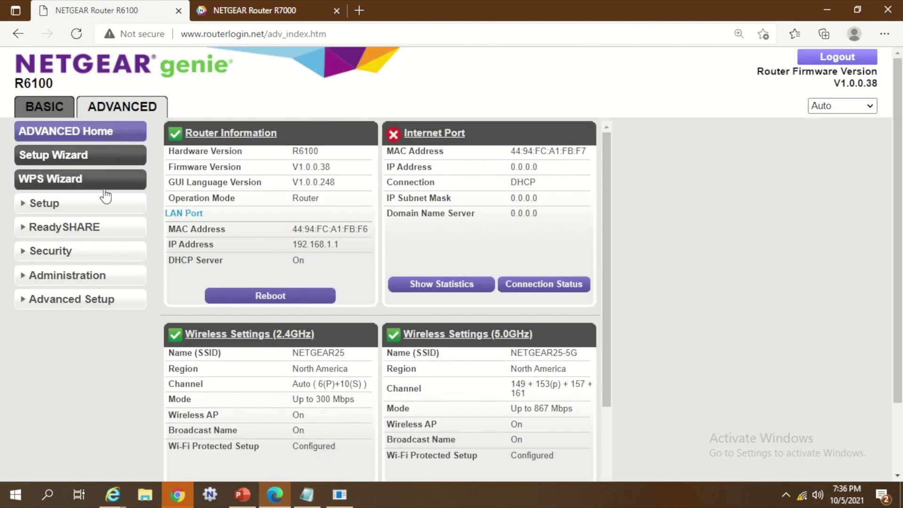
Step: Open Wireless Repeating Function, tick 2.4GHz repeating and dismiss the auto channel warning
left_click(71, 300)
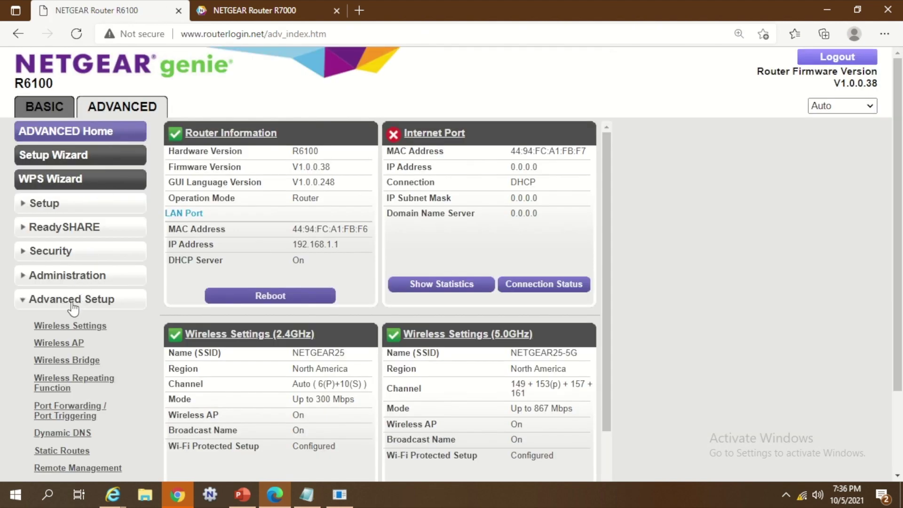
left_click(79, 384)
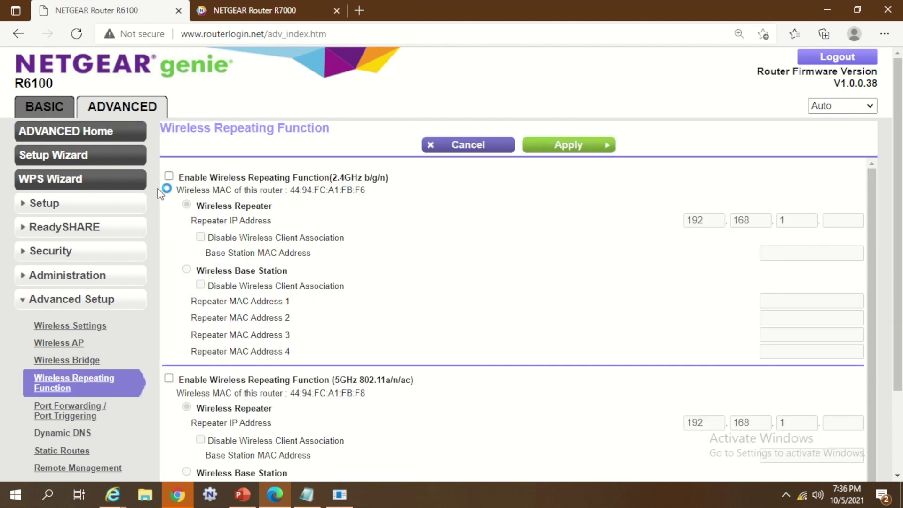
left_click(169, 175)
left_click(558, 150)
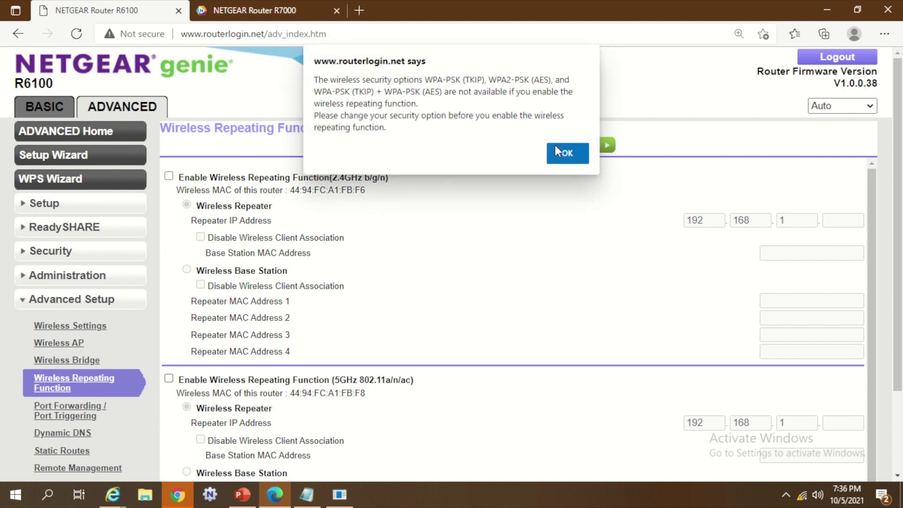
Step: Set NETGEAR25's 2.4GHz security to None and channel to 09, then apply
left_click(558, 153)
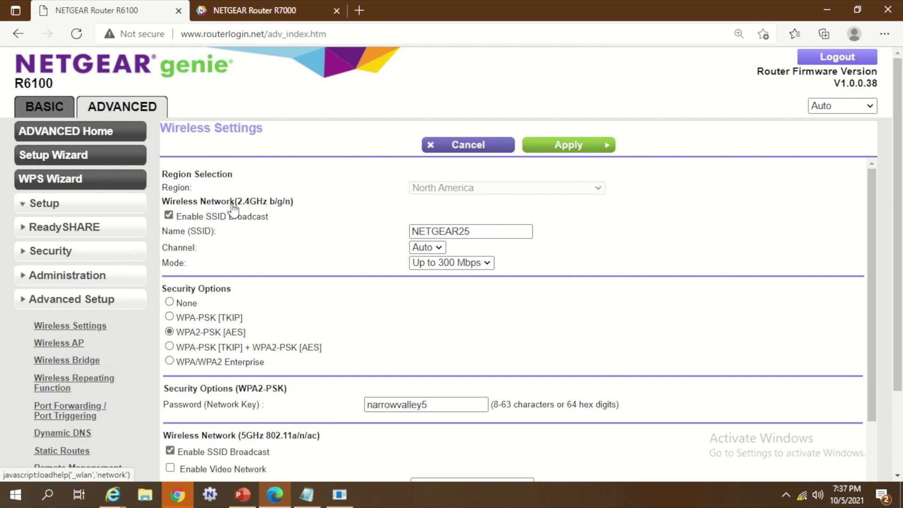
left_click(169, 302)
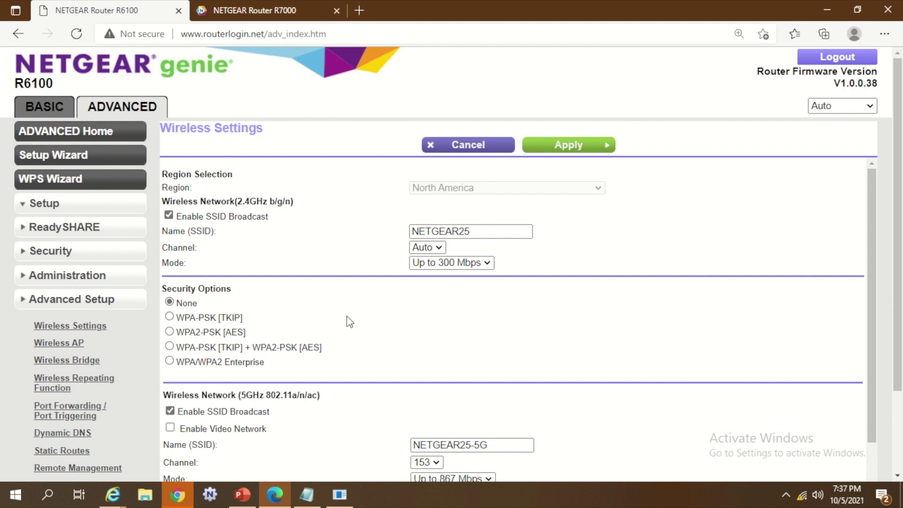
left_click(426, 247)
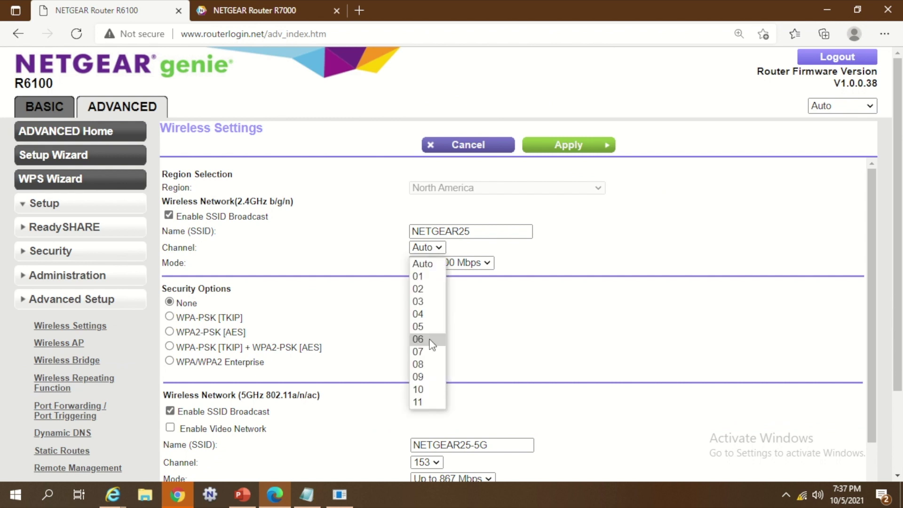
left_click(425, 377)
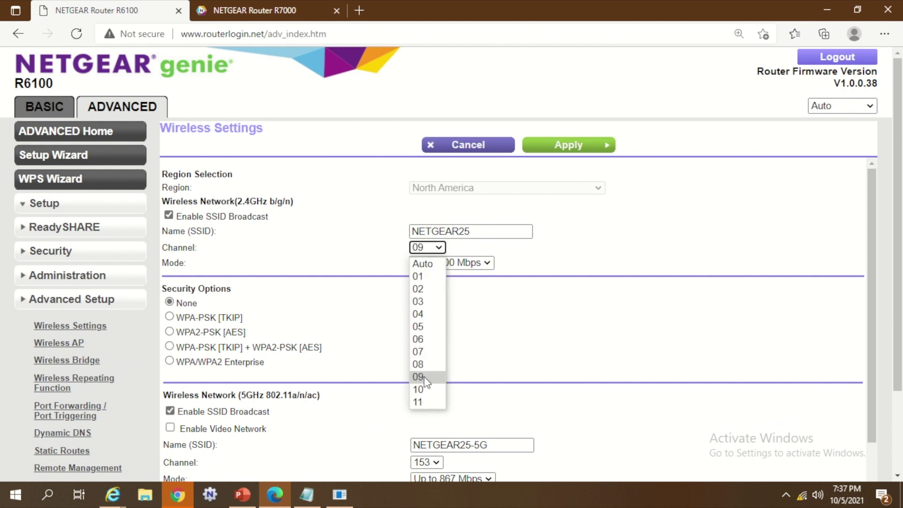
left_click(568, 145)
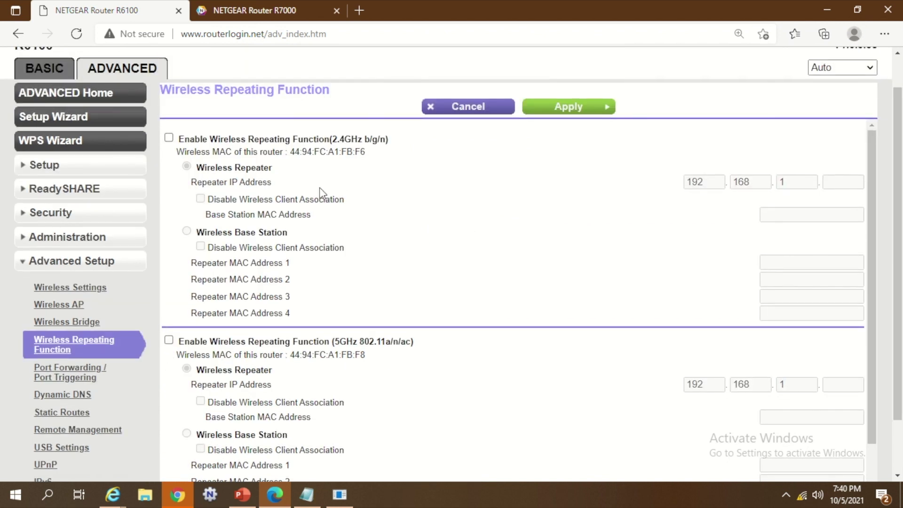
Step: Enable 2.4GHz wireless repeating and set the repeater IP to 192.168.1.9
left_click(168, 138)
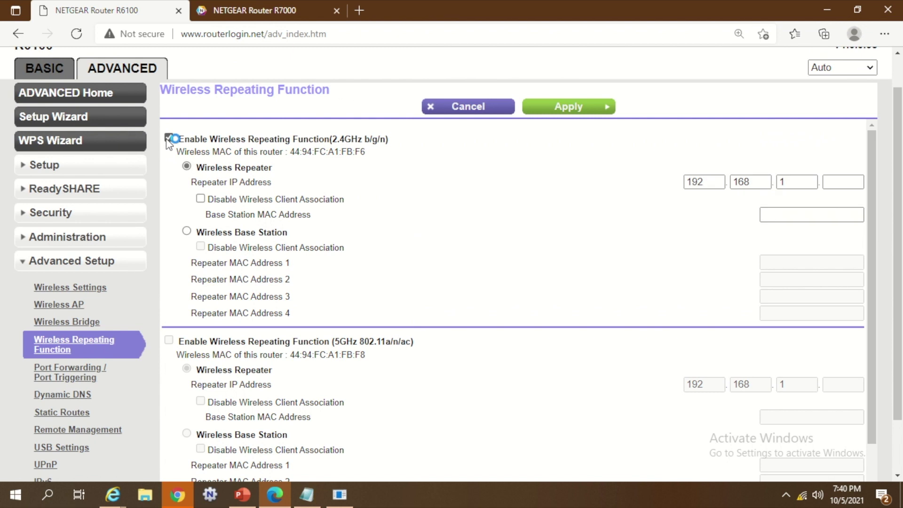
left_click(308, 495)
mouse_move(335, 286)
left_mouse_down()
mouse_move(458, 286)
mouse_move(317, 286)
left_mouse_up()
left_click(485, 288)
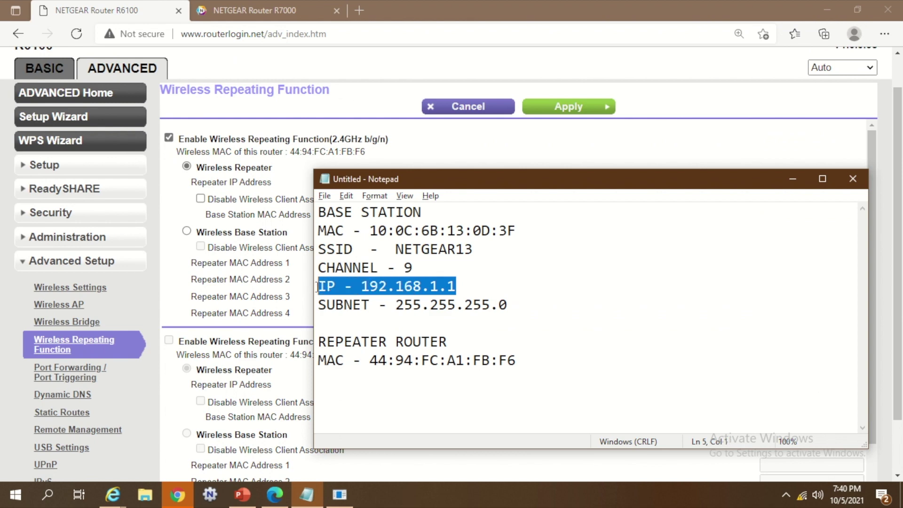
key("alt+Tab")
left_click(842, 183)
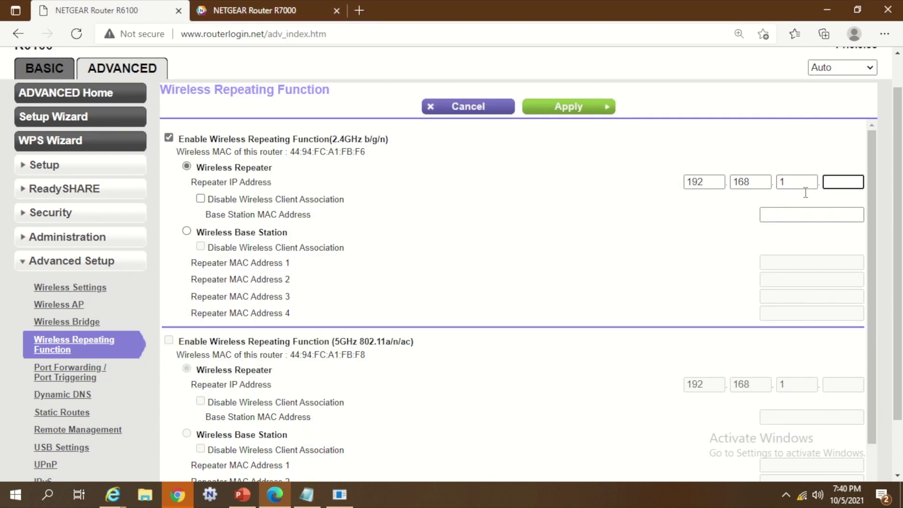
key("alt+Tab")
key("alt+Tab")
type("9")
left_click_drag(240, 200, 373, 205)
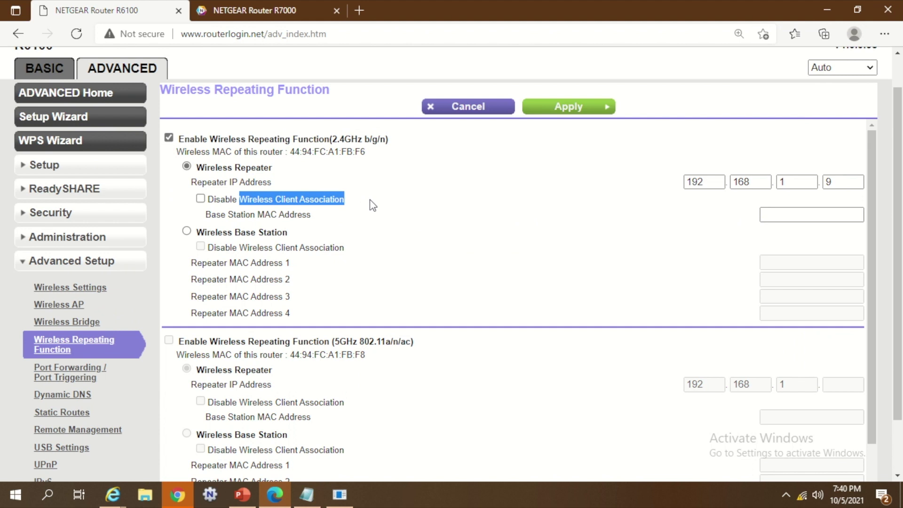
left_click(337, 221)
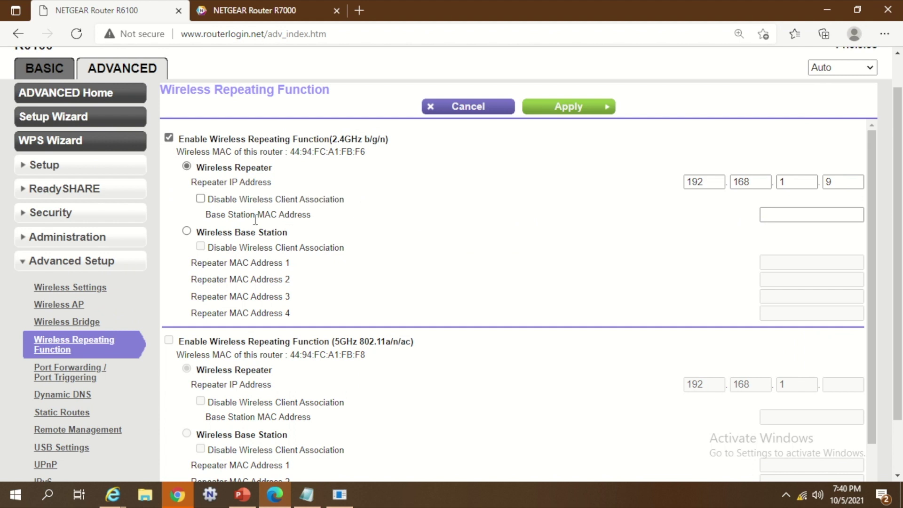
left_click_drag(258, 219, 421, 224)
left_click(814, 216)
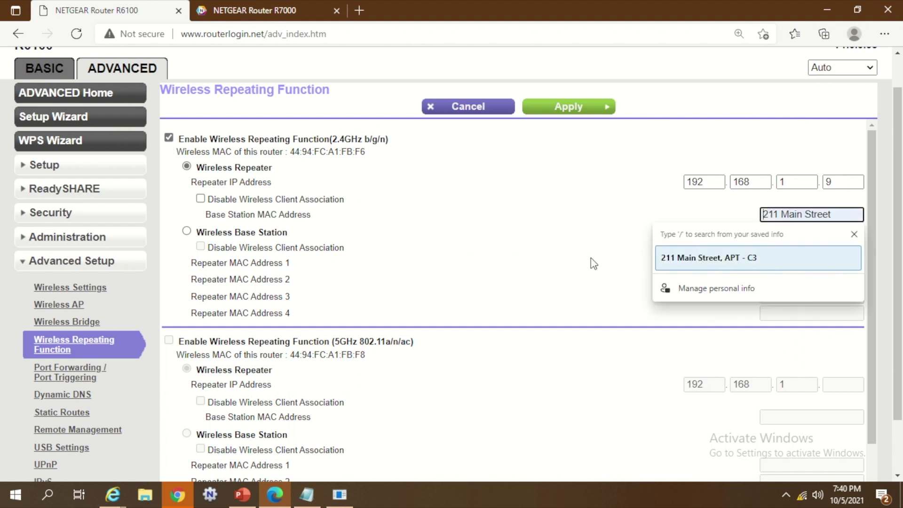
key("alt+Tab")
left_click(378, 306)
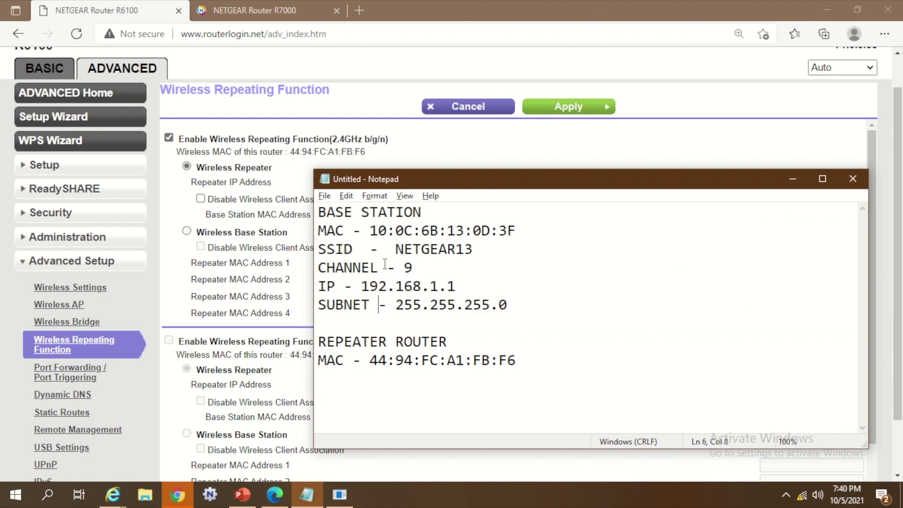
left_click_drag(370, 231, 530, 229)
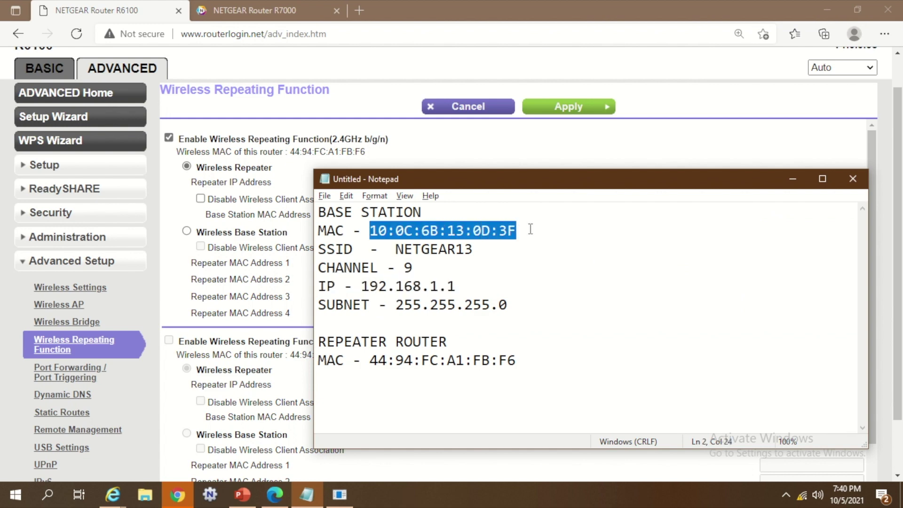
key("ctrl+c")
key("alt+Tab")
left_click(766, 216)
key("ctrl+v")
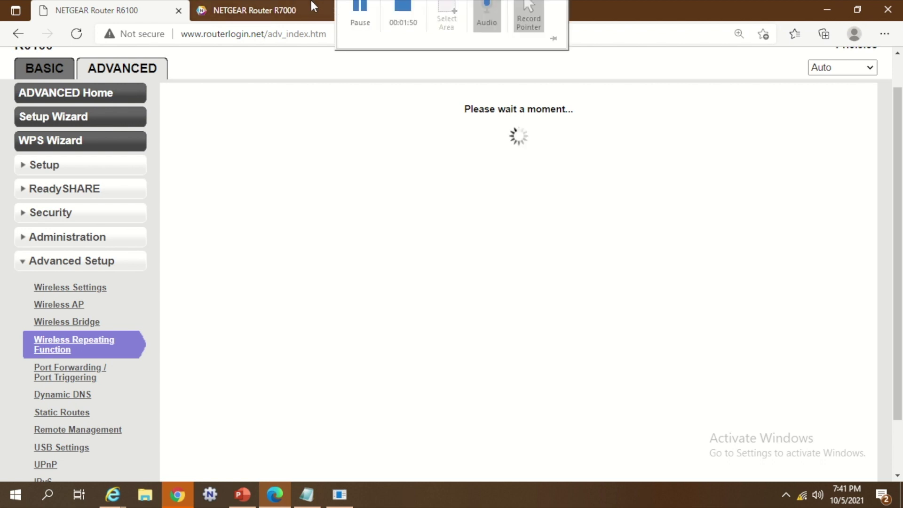
Step: Check the Windows Wi-Fi list for the current connection, then close it
left_click(802, 494)
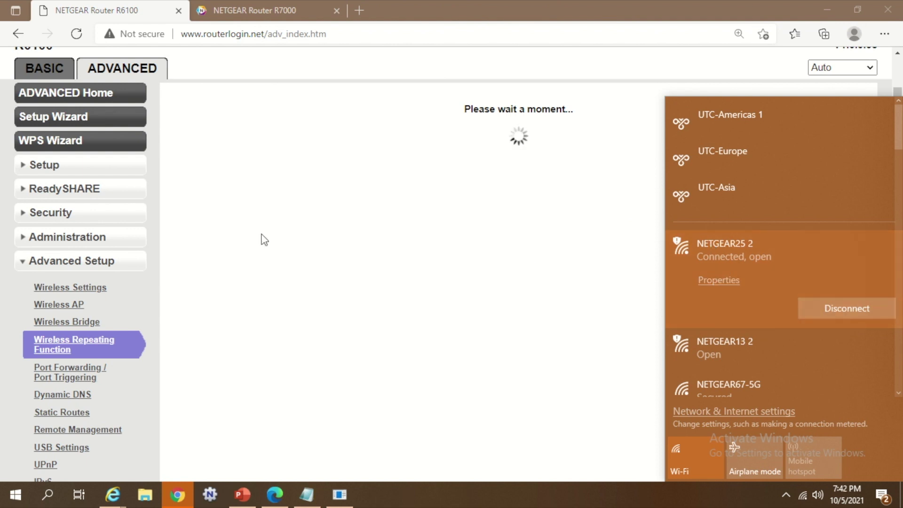
left_click(405, 26)
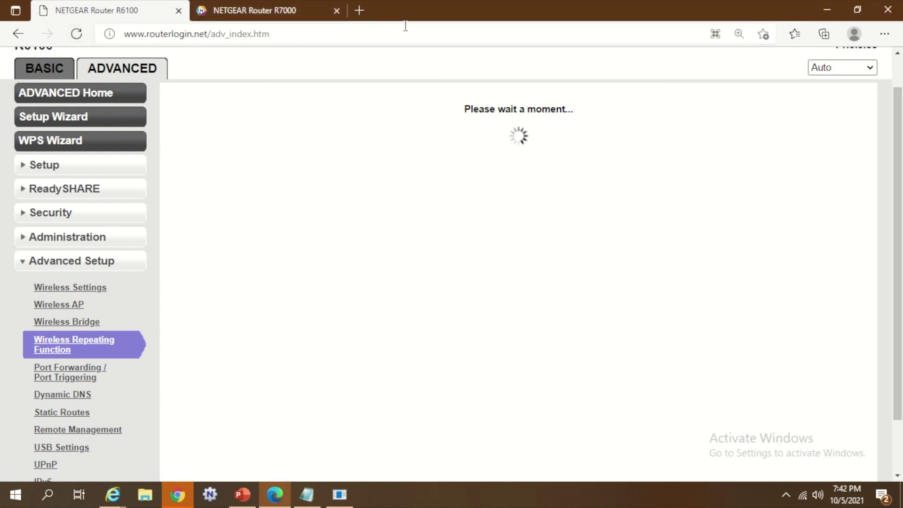